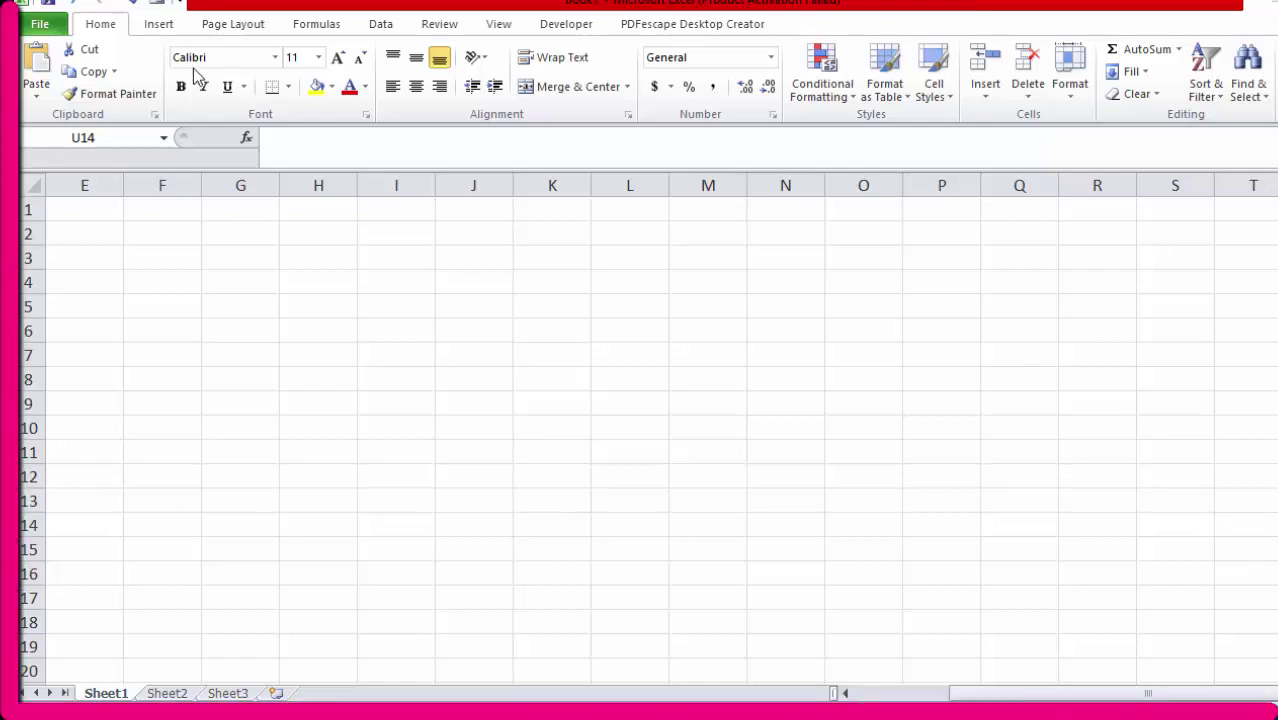
# Step: Insert a Circle Picture Hierarchy SmartArt graphic from the Hierarchy category
pyautogui.click(158, 27)
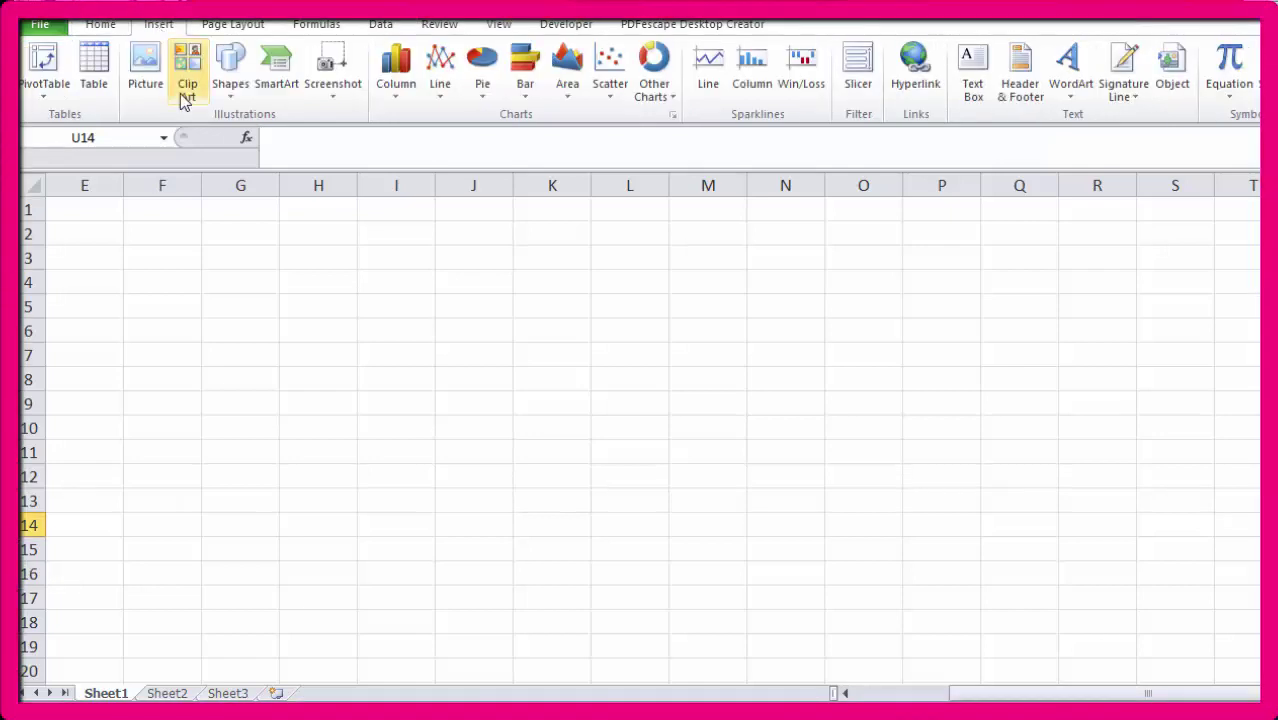
pyautogui.click(276, 85)
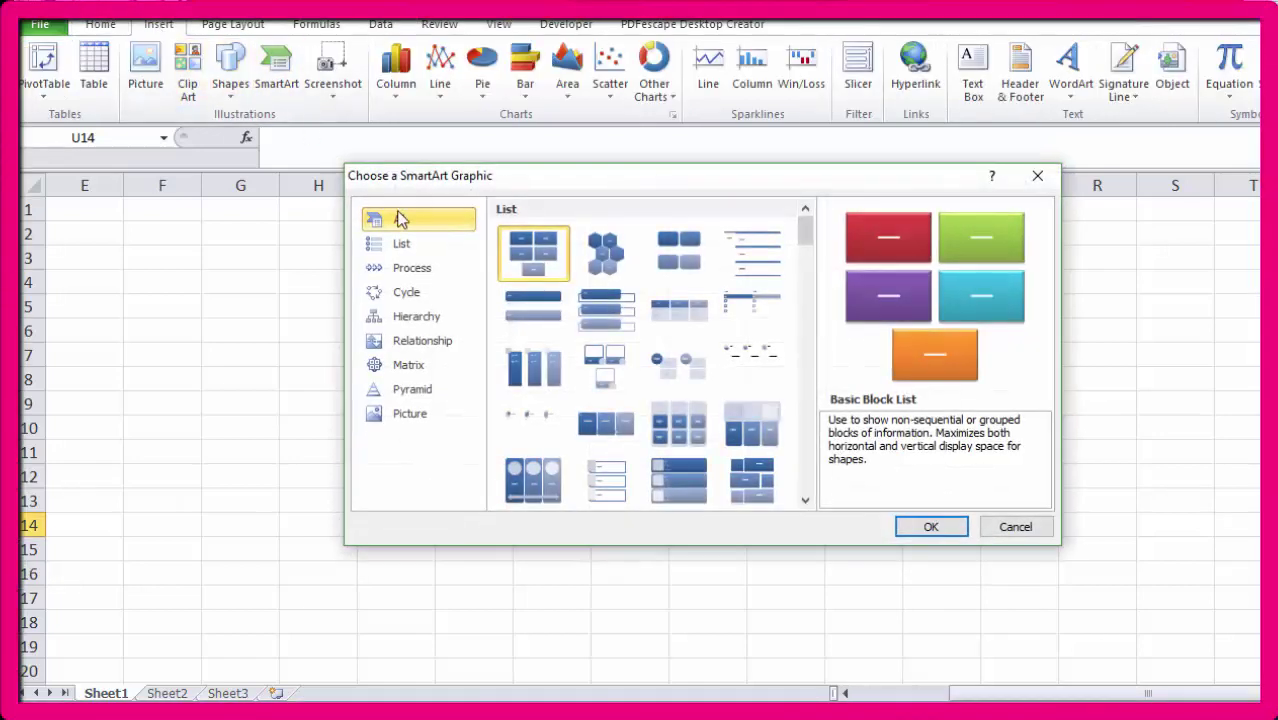
pyautogui.click(410, 318)
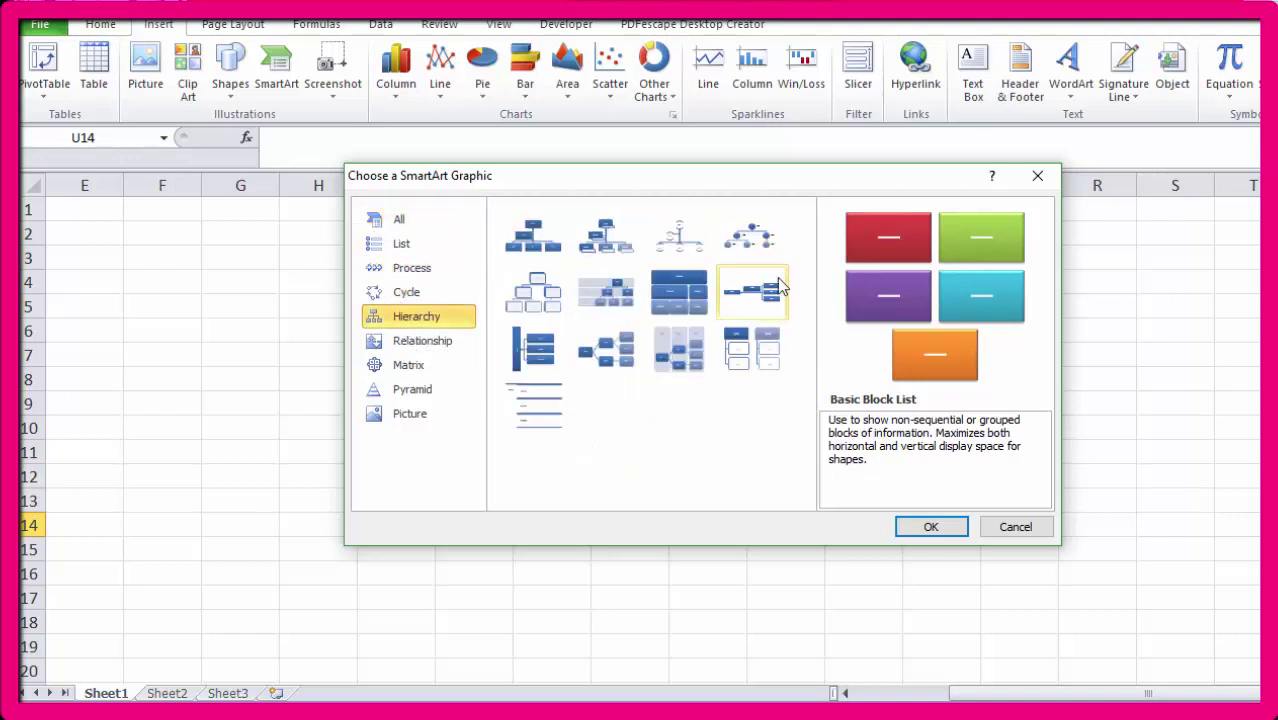
pyautogui.click(771, 254)
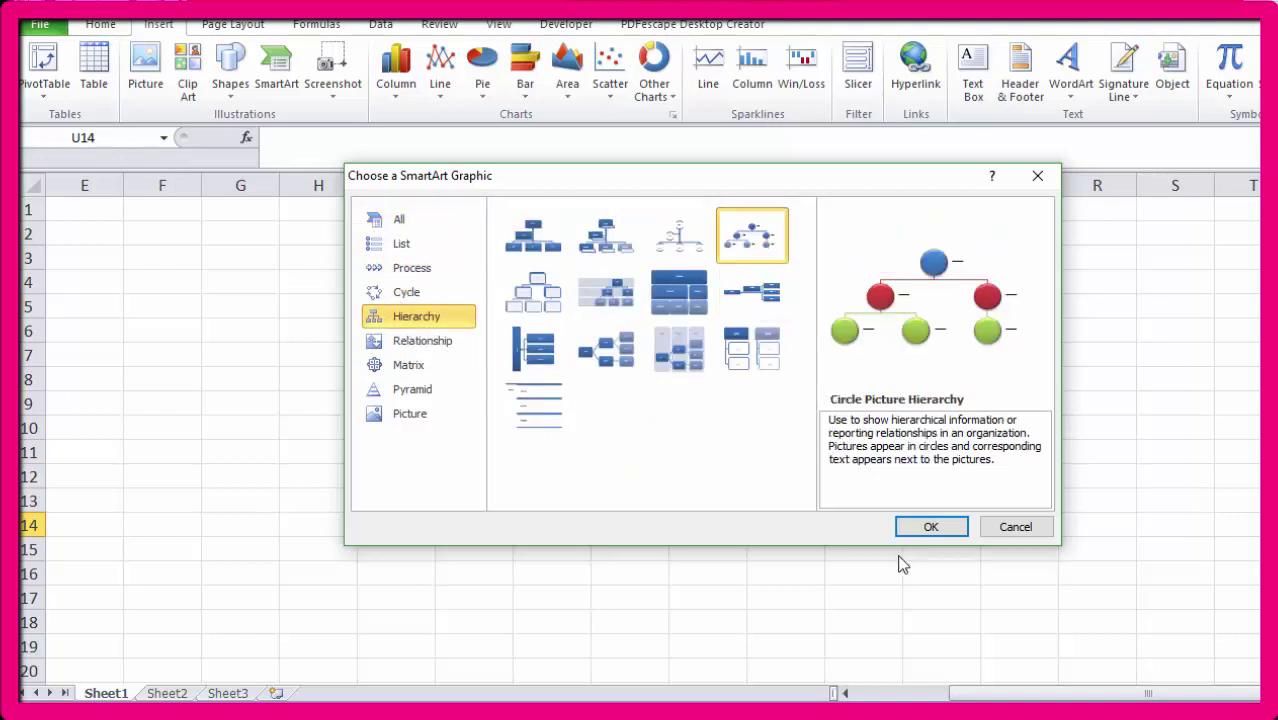
pyautogui.click(933, 530)
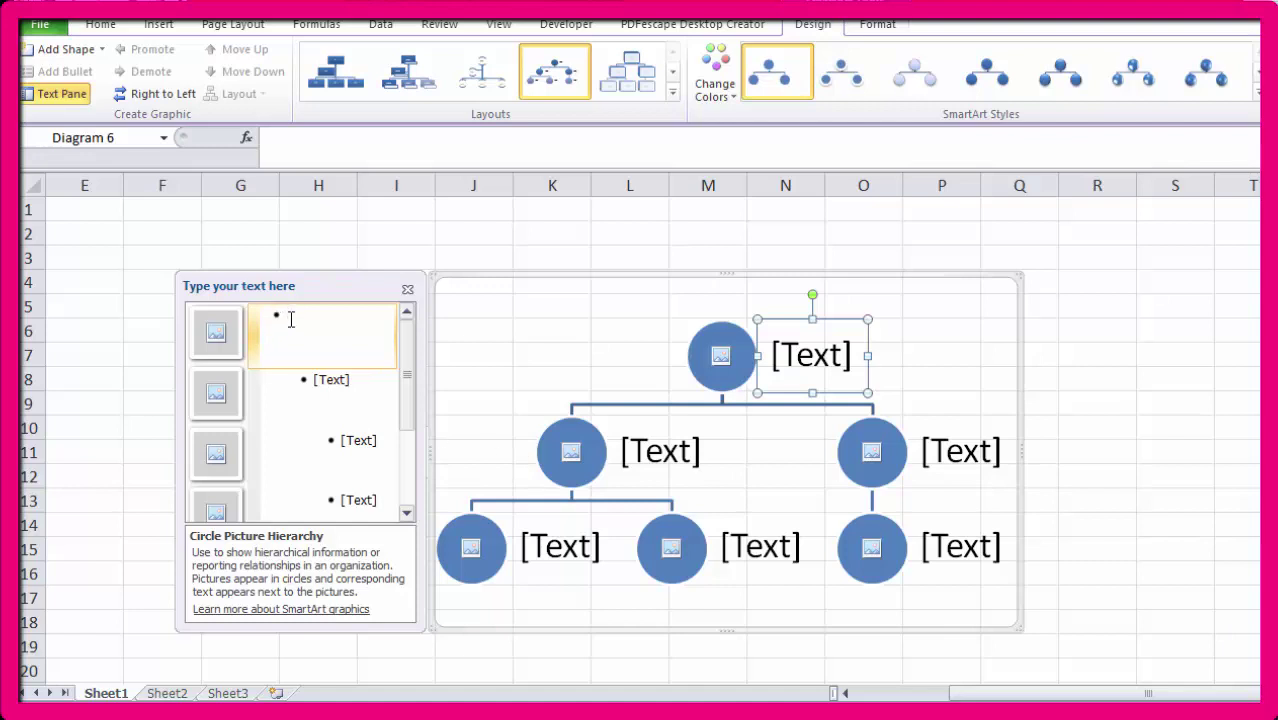
# Step: Label the top circle 'Manager:' with the manager's name on a second line
pyautogui.write('Man')
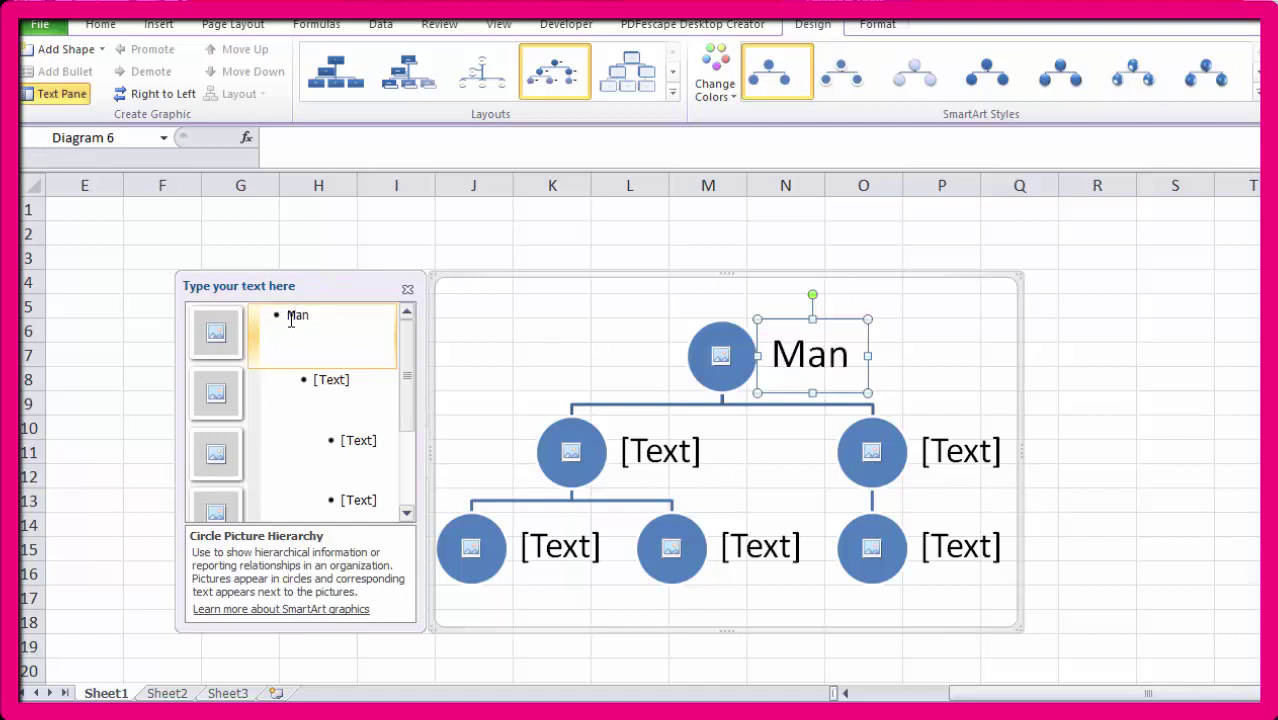
pyautogui.write('ager')
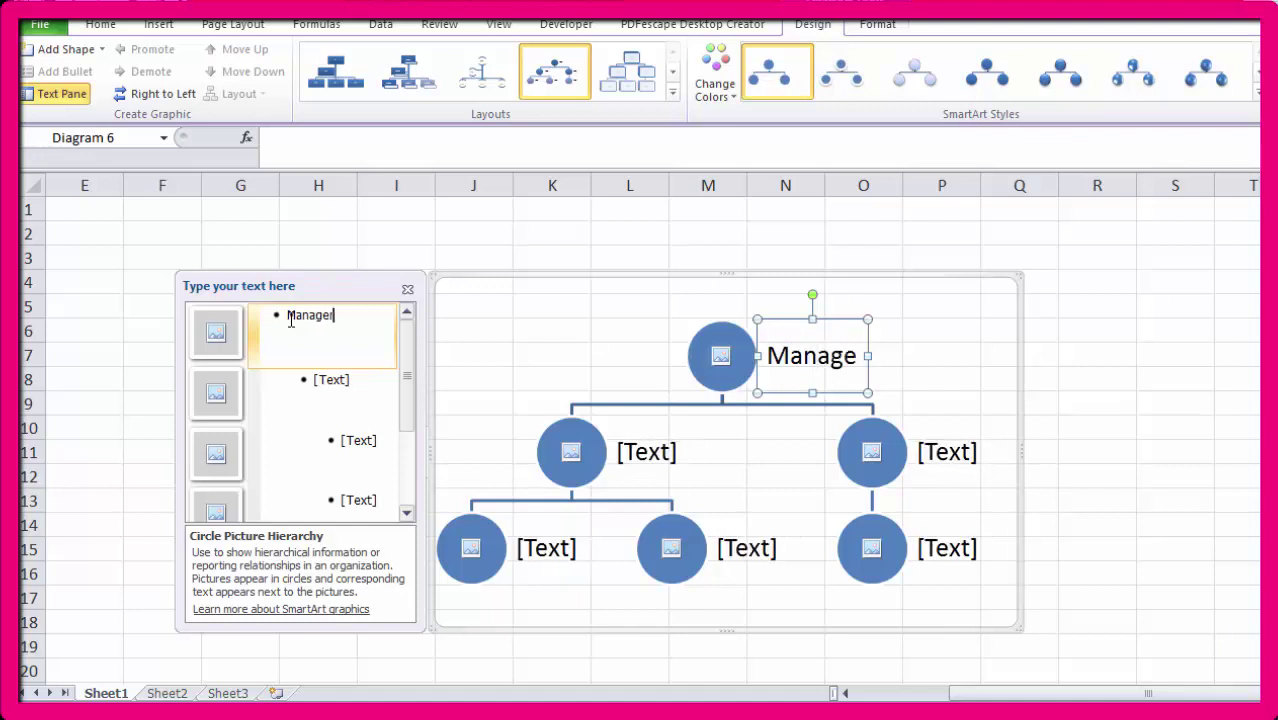
pyautogui.write(':')
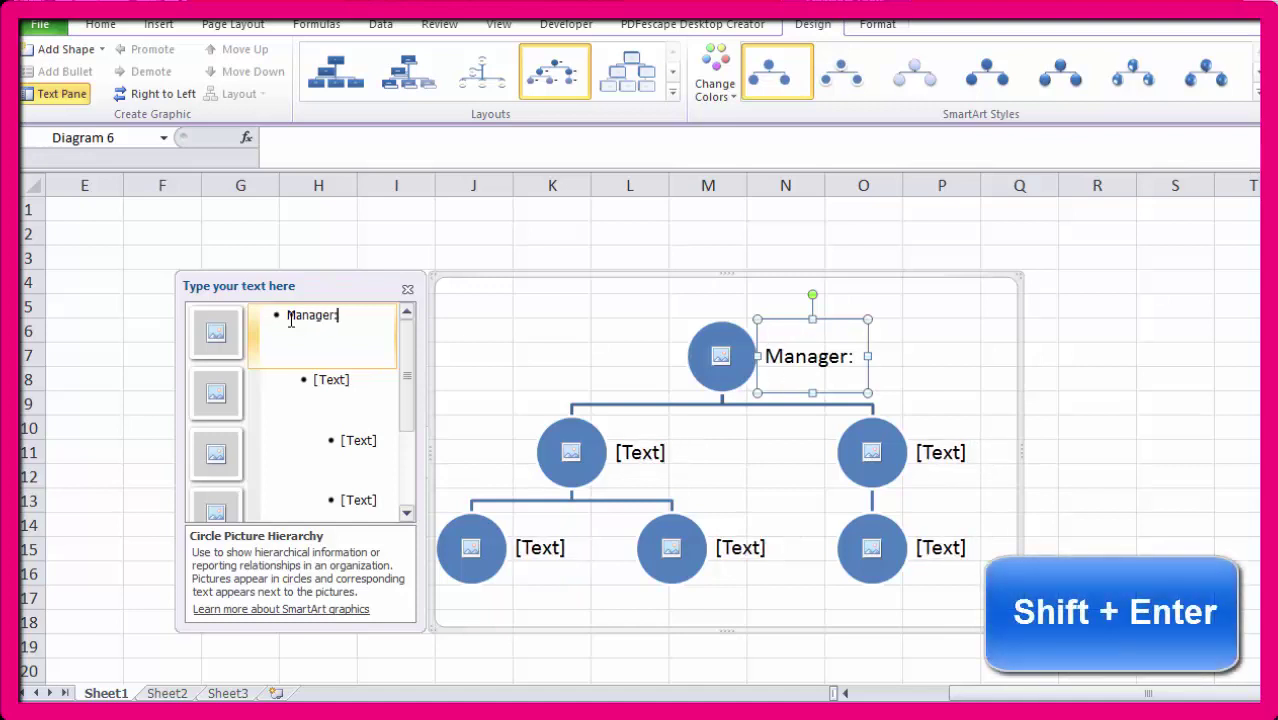
pyautogui.hotkey('shift', 'Return')
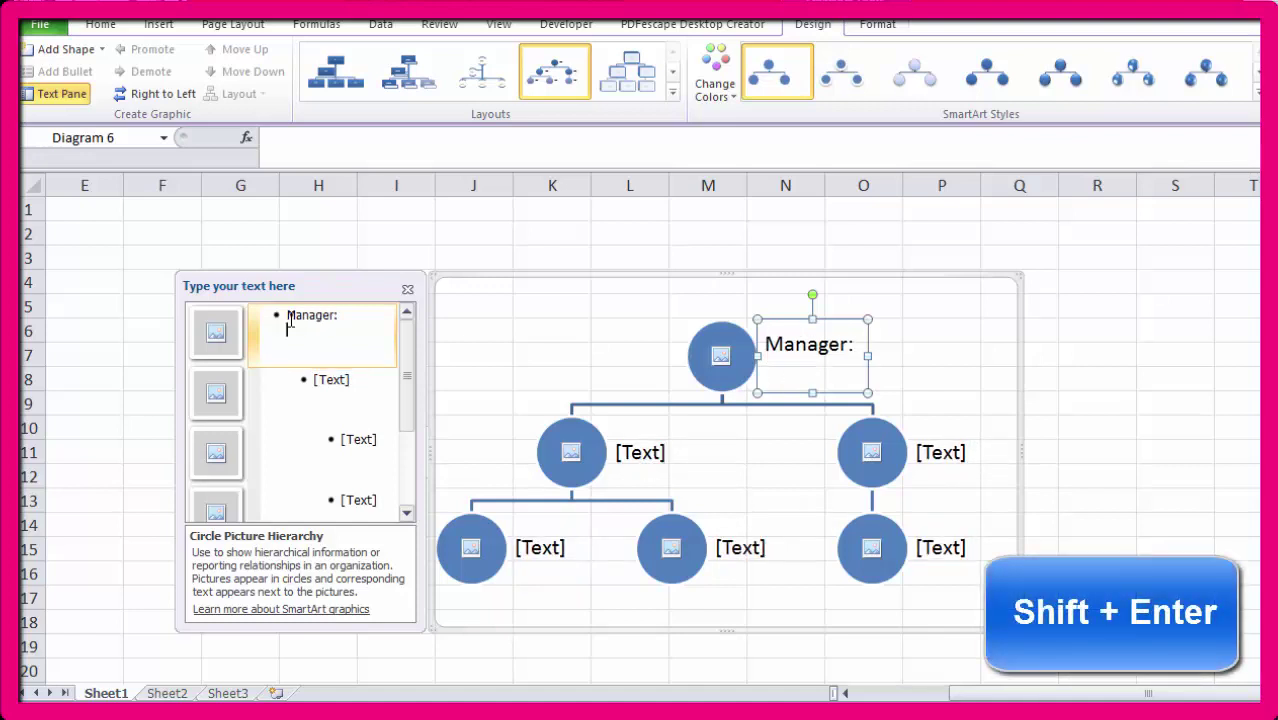
pyautogui.write('Mr')
pyautogui.write('.')
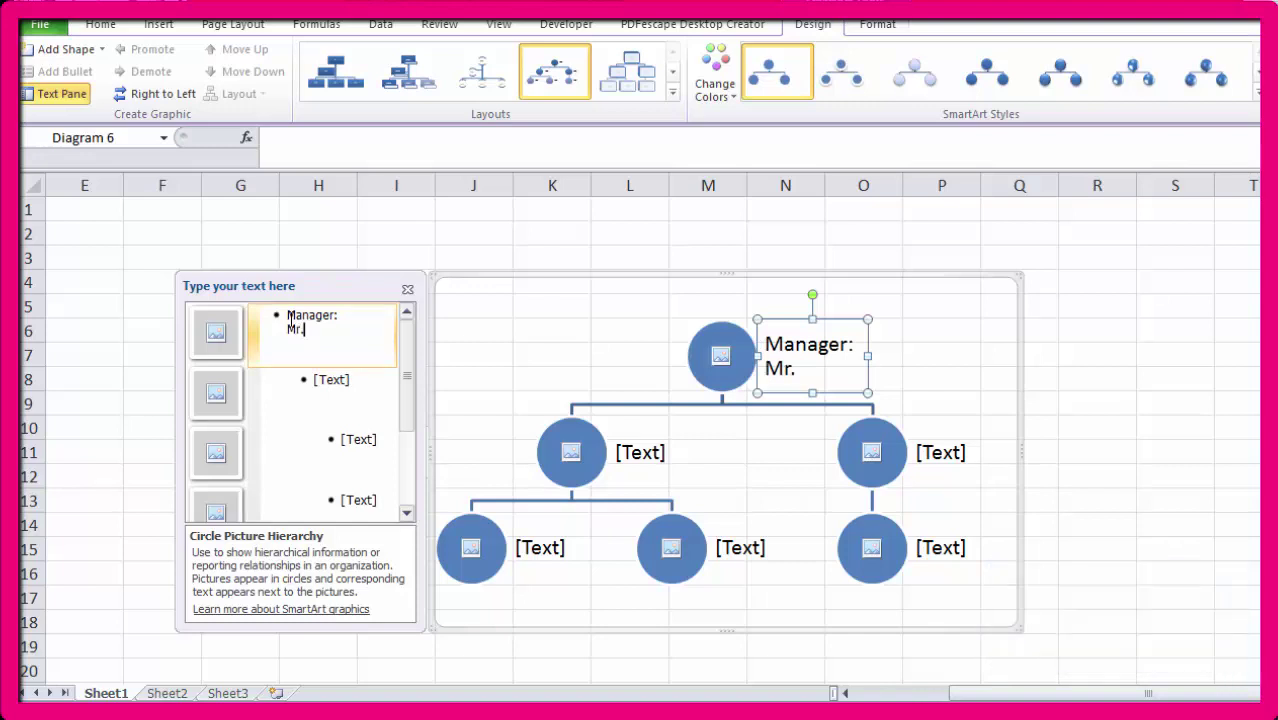
pyautogui.write('Brow')
pyautogui.write('nny')
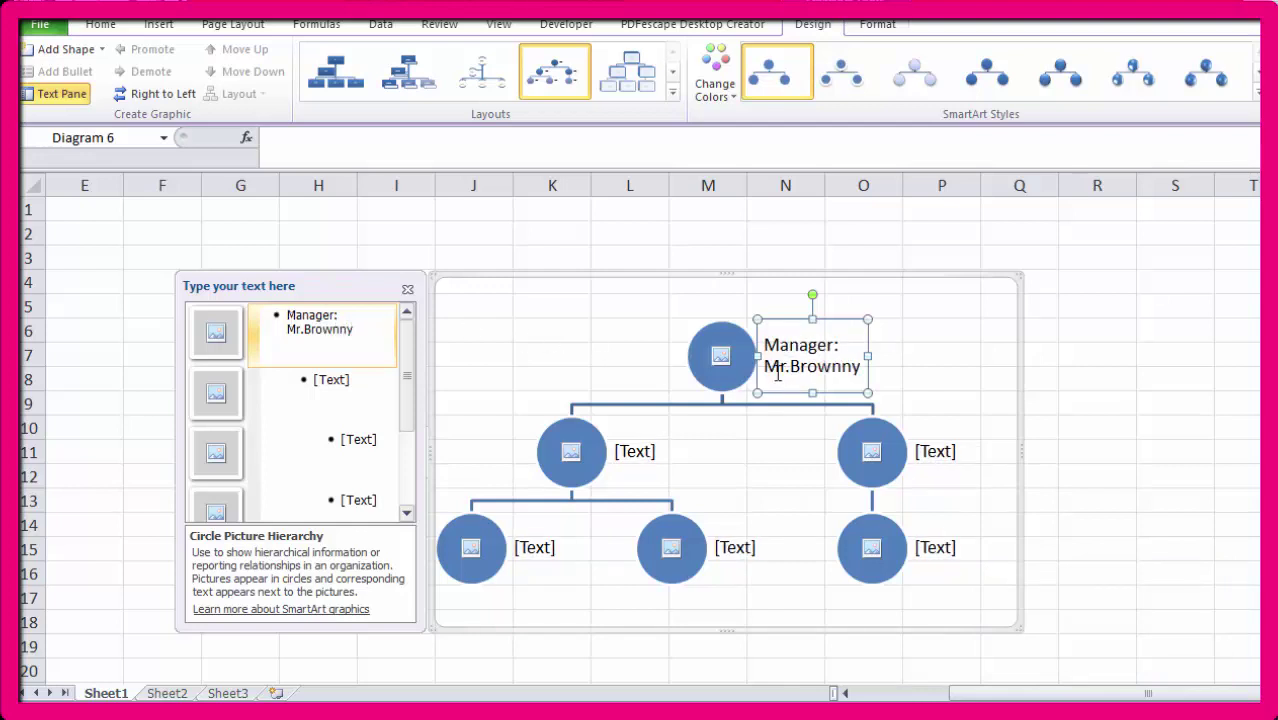
# Step: Fill the top Manager circle with the businessman2 photo from the picture_2017 folder
pyautogui.click(218, 338)
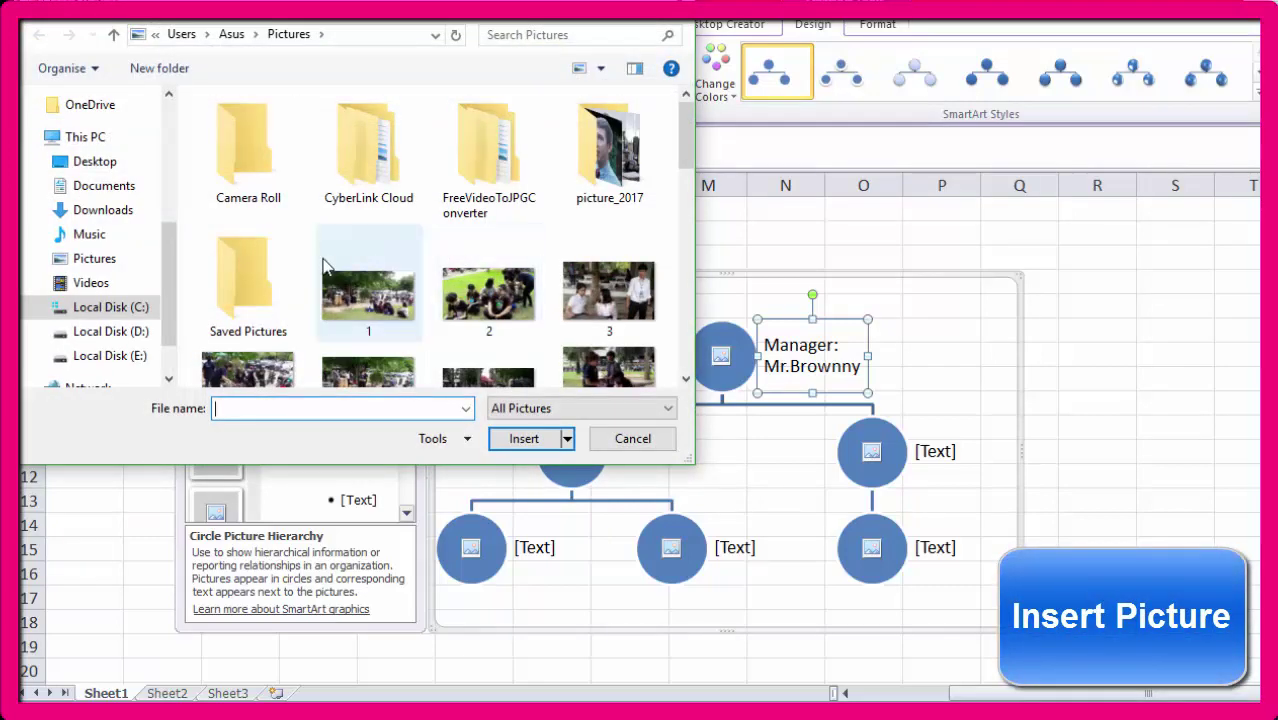
pyautogui.doubleClick(626, 164)
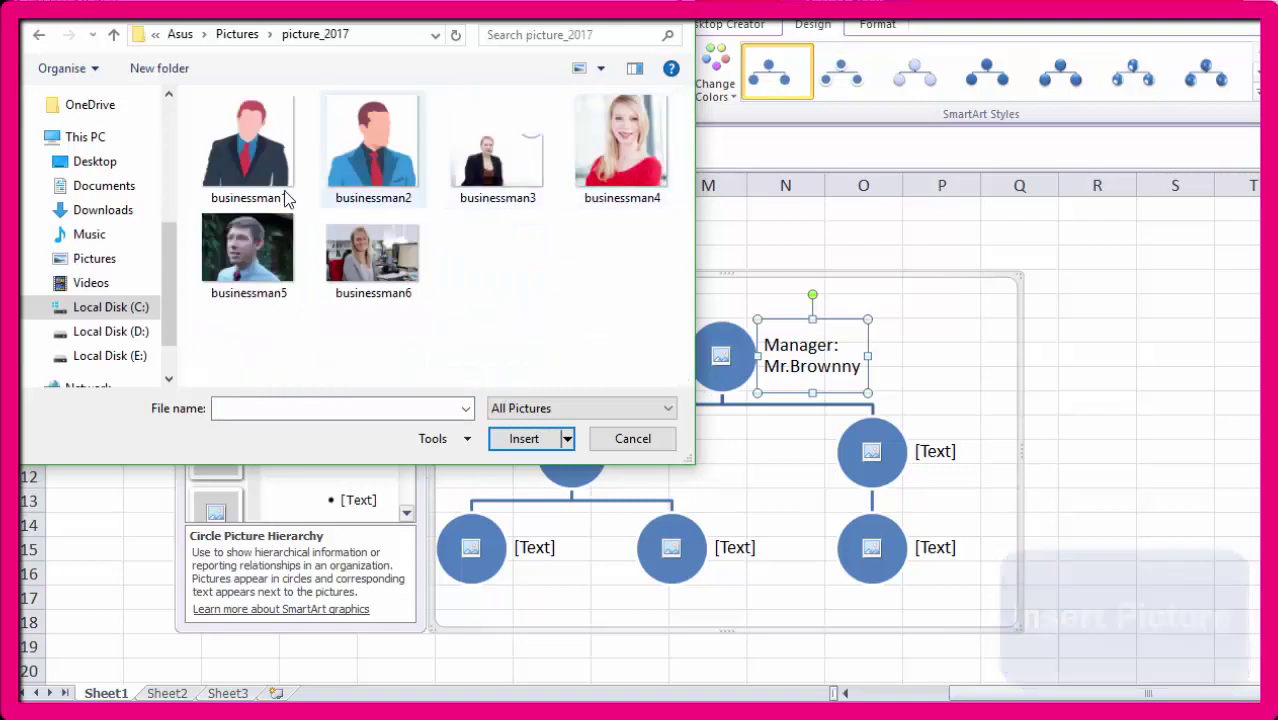
pyautogui.click(380, 155)
pyautogui.click(522, 442)
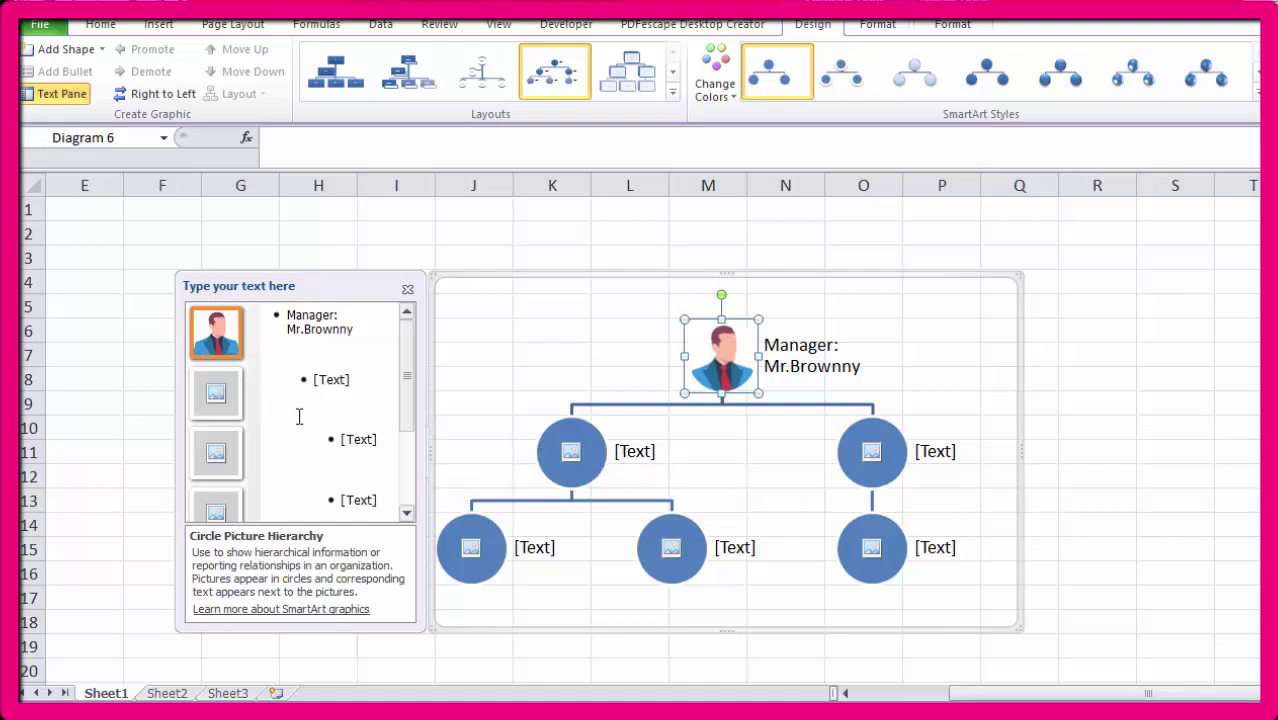
# Step: Label the left second-level circle 'Sale' with a staff name on a second line
pyautogui.click(324, 382)
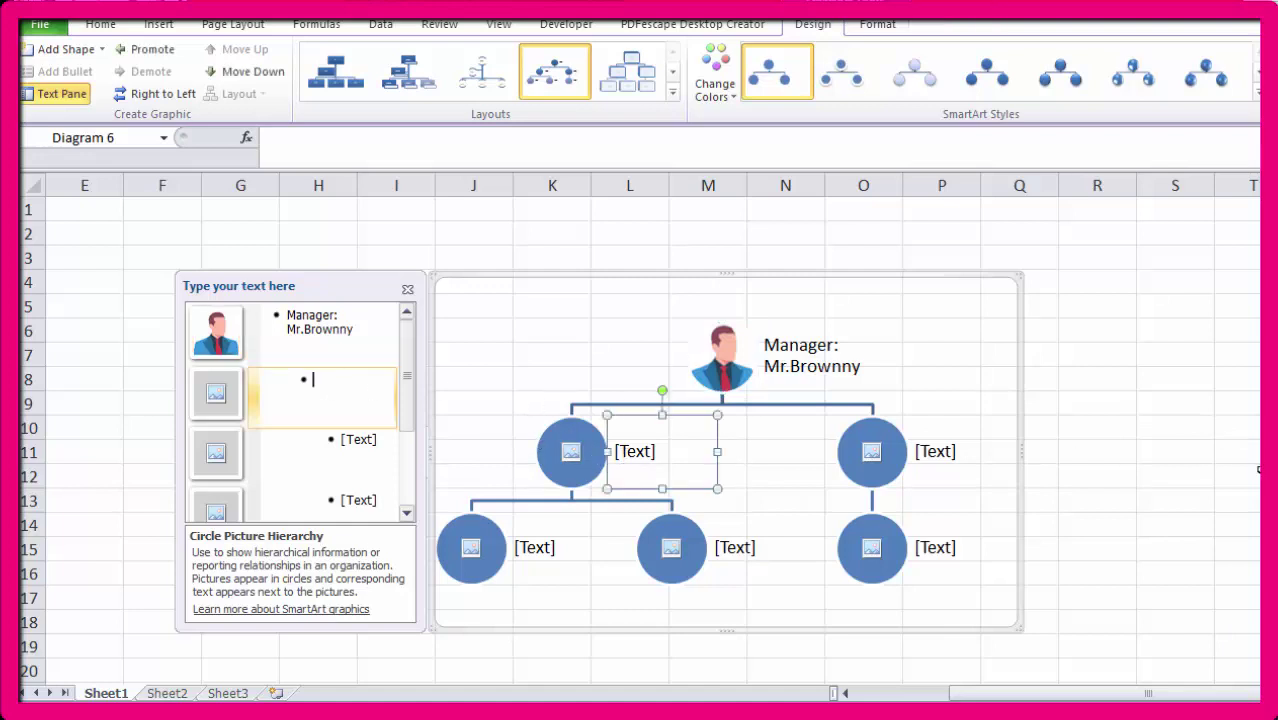
pyautogui.write('S')
pyautogui.write('ale:')
pyautogui.hotkey('shift', 'Return')
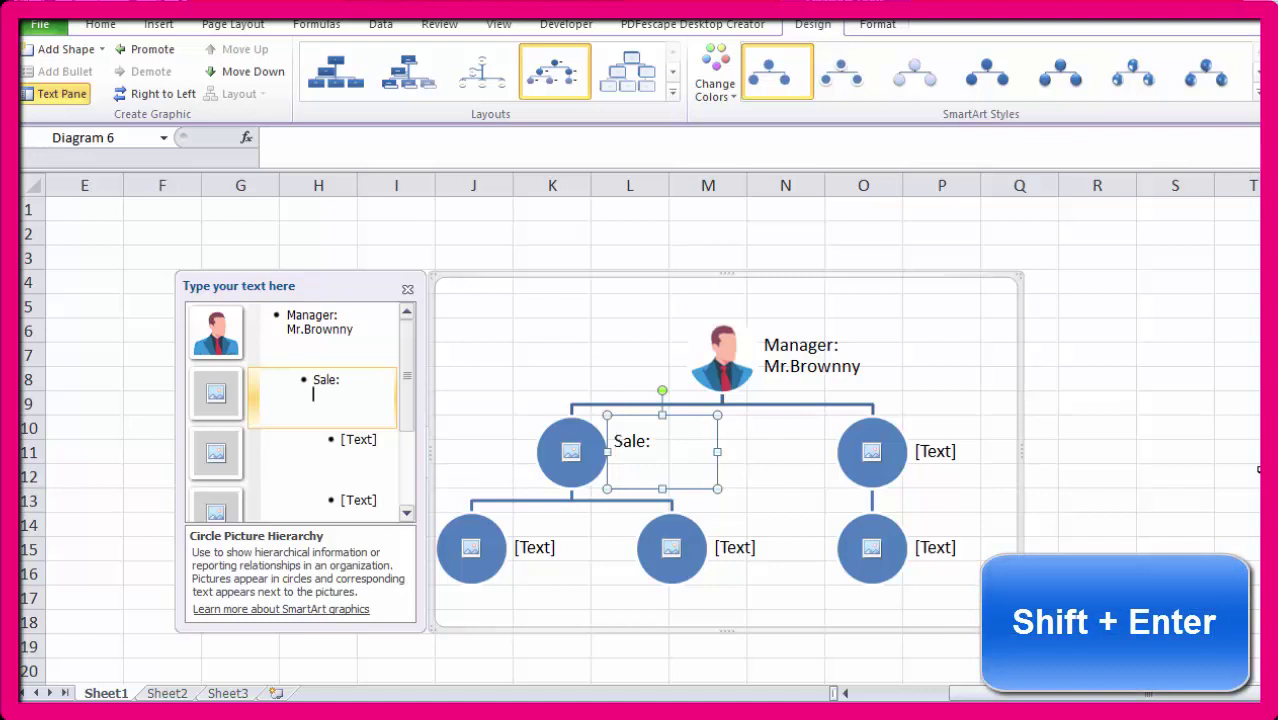
pyautogui.write('M')
pyautogui.write('iss.')
pyautogui.write('Lind')
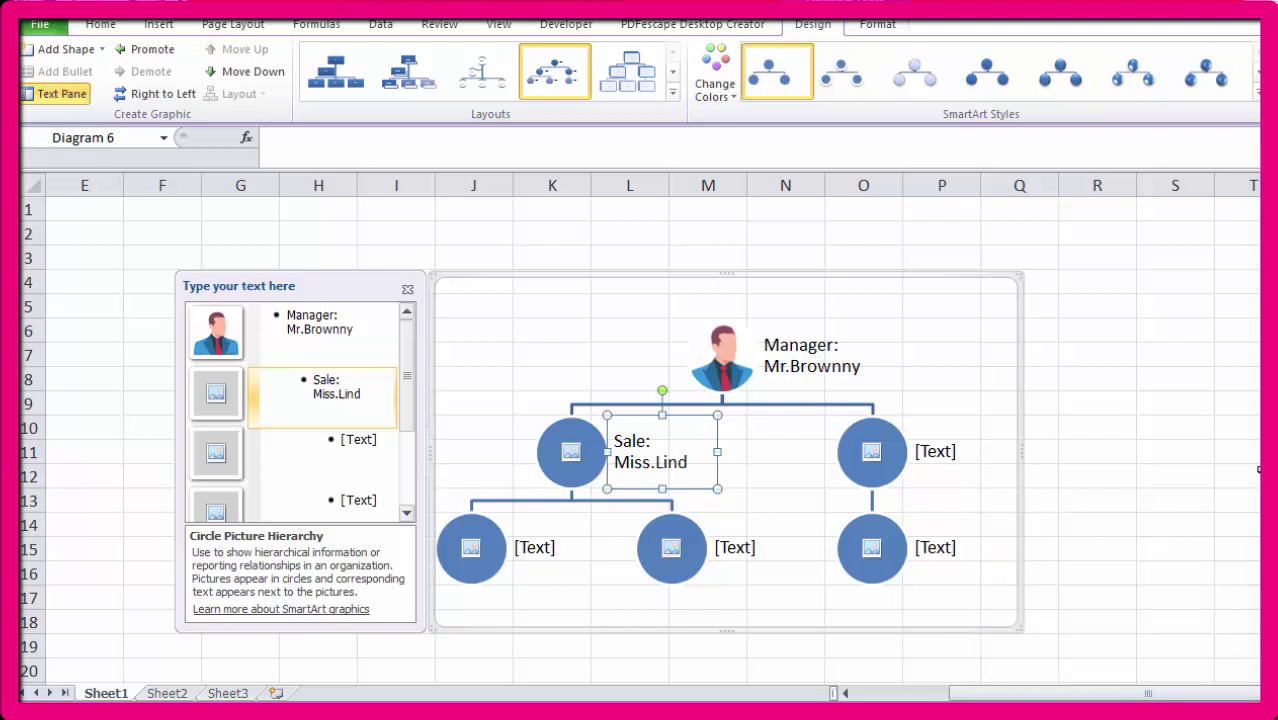
pyautogui.write('a')
# Step: Enter staff names in the two circles beneath the Sale node
pyautogui.click(351, 440)
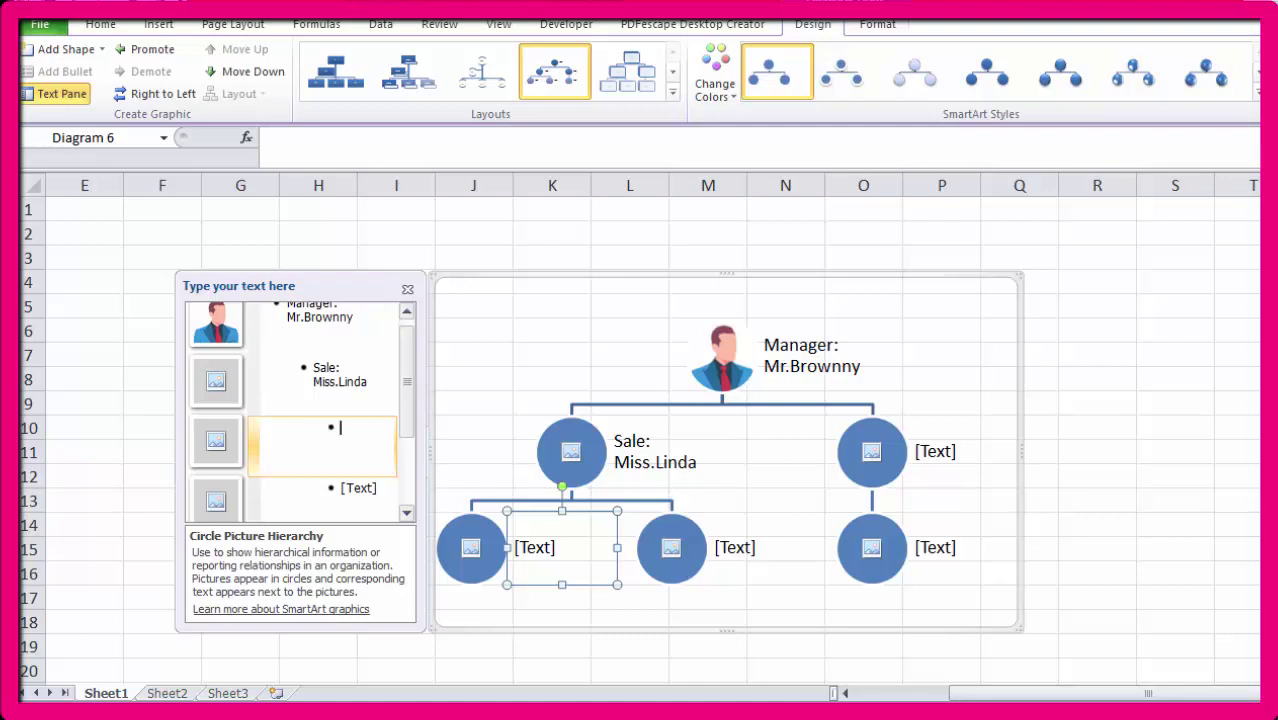
pyautogui.write('Mr.')
pyautogui.write('J')
pyautogui.write('ac')
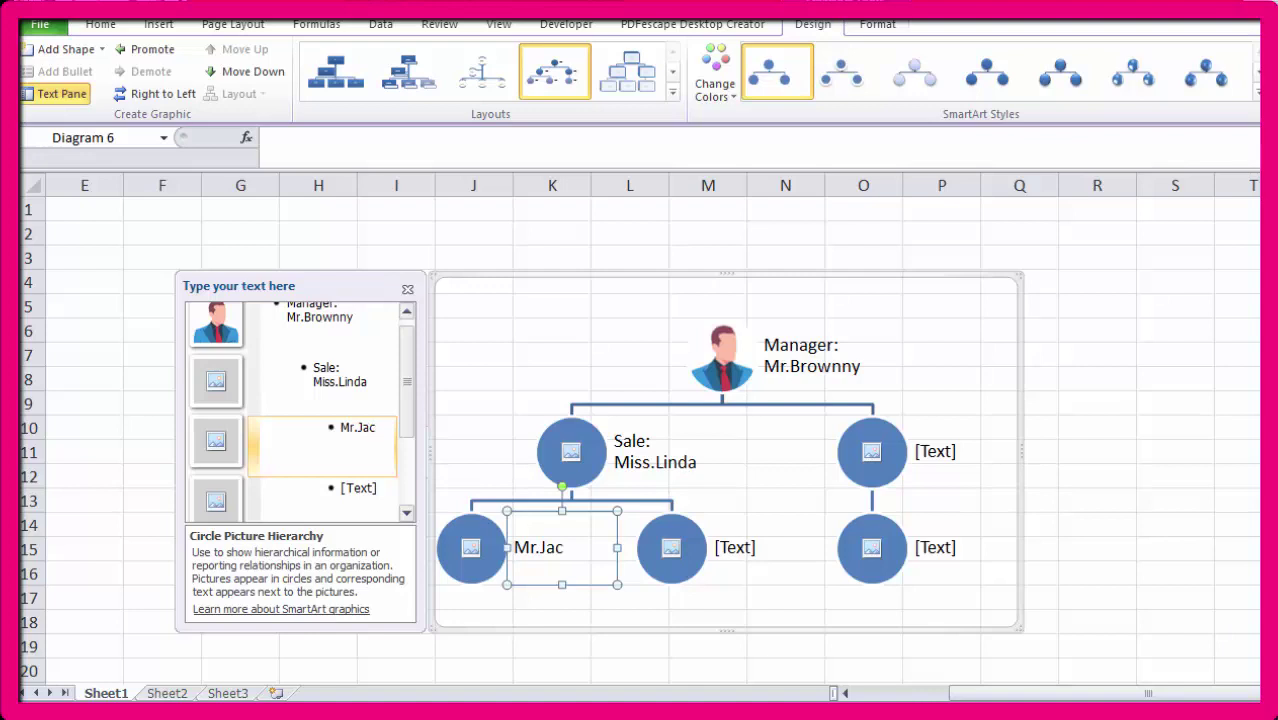
pyautogui.write('kky')
pyautogui.click(355, 488)
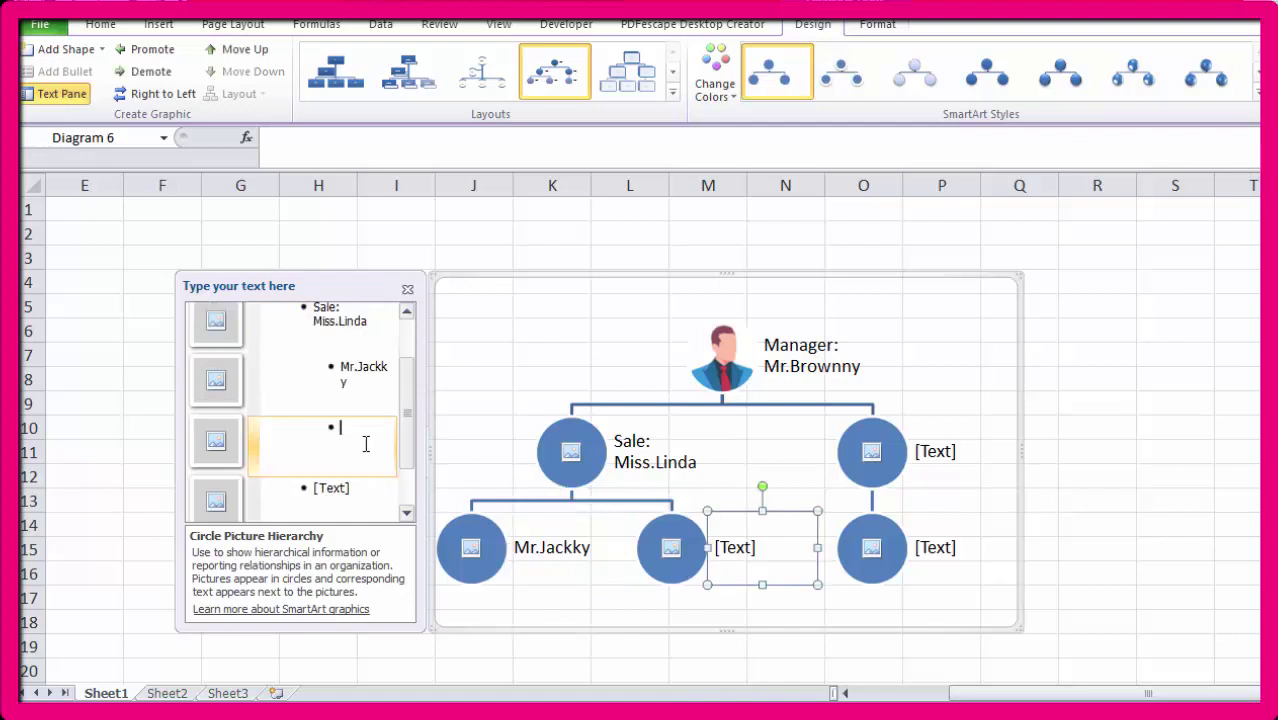
pyautogui.write('Mi')
pyautogui.write('ss.')
pyautogui.write('M')
pyautogui.write('alee')
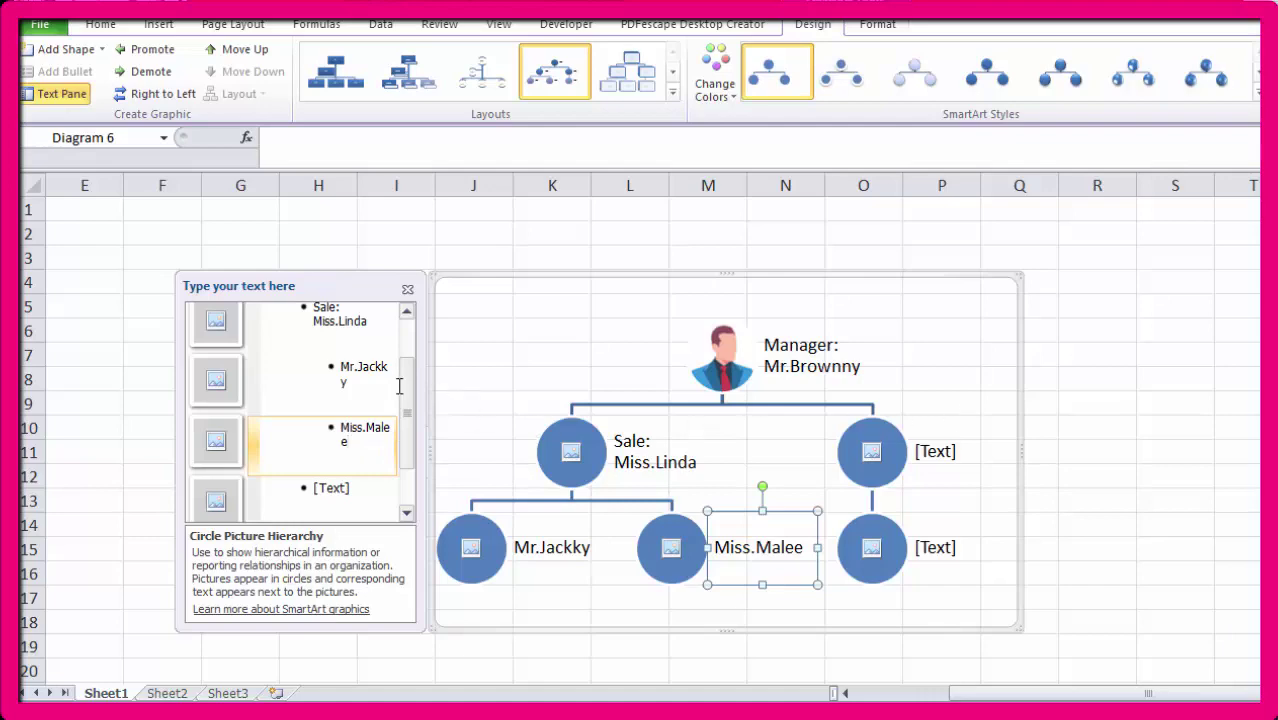
pyautogui.moveTo(408, 385); pyautogui.dragTo(411, 370)
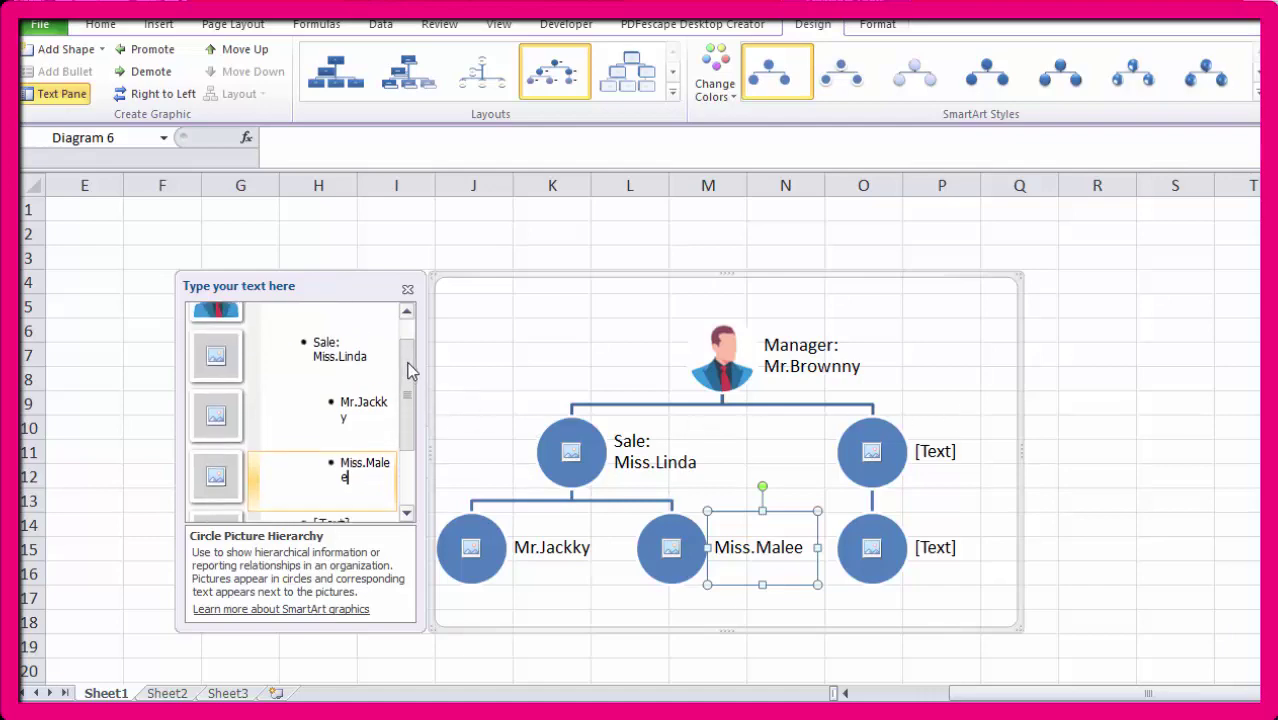
# Step: Insert businessman3, businessman5 and businessman6 photos into the Sale circle and its two staff circles
pyautogui.click(226, 368)
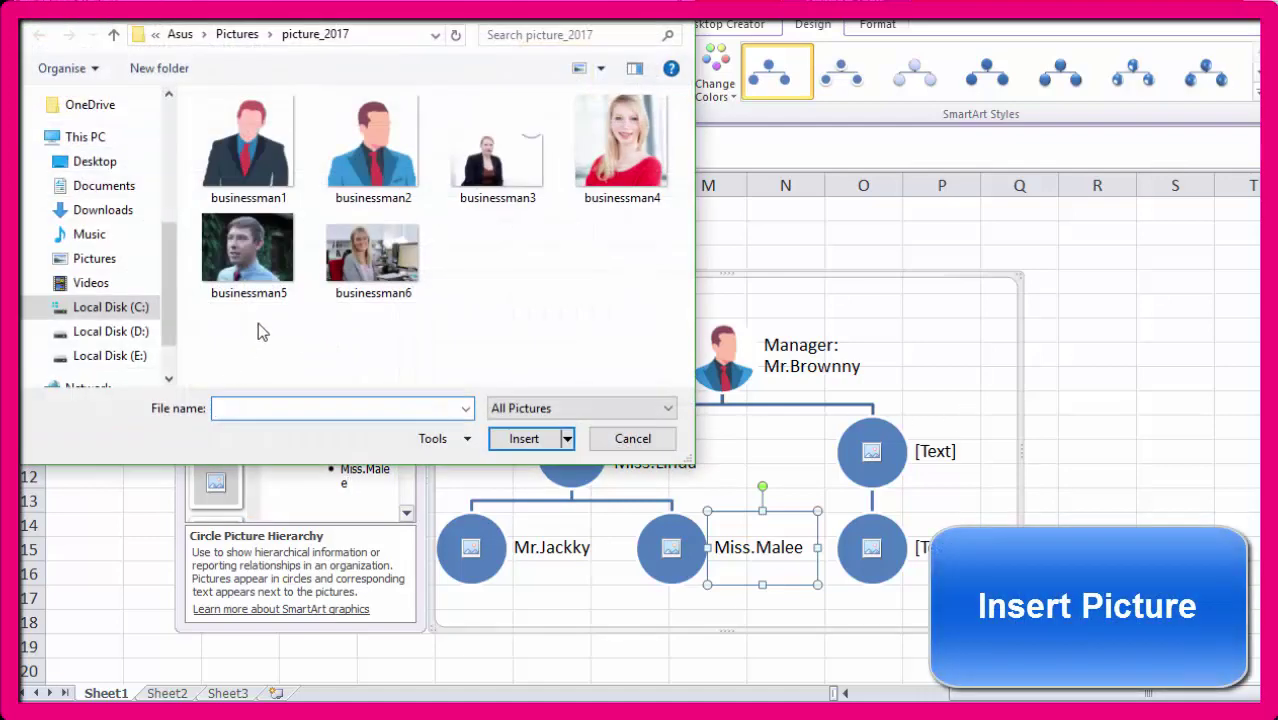
pyautogui.click(492, 173)
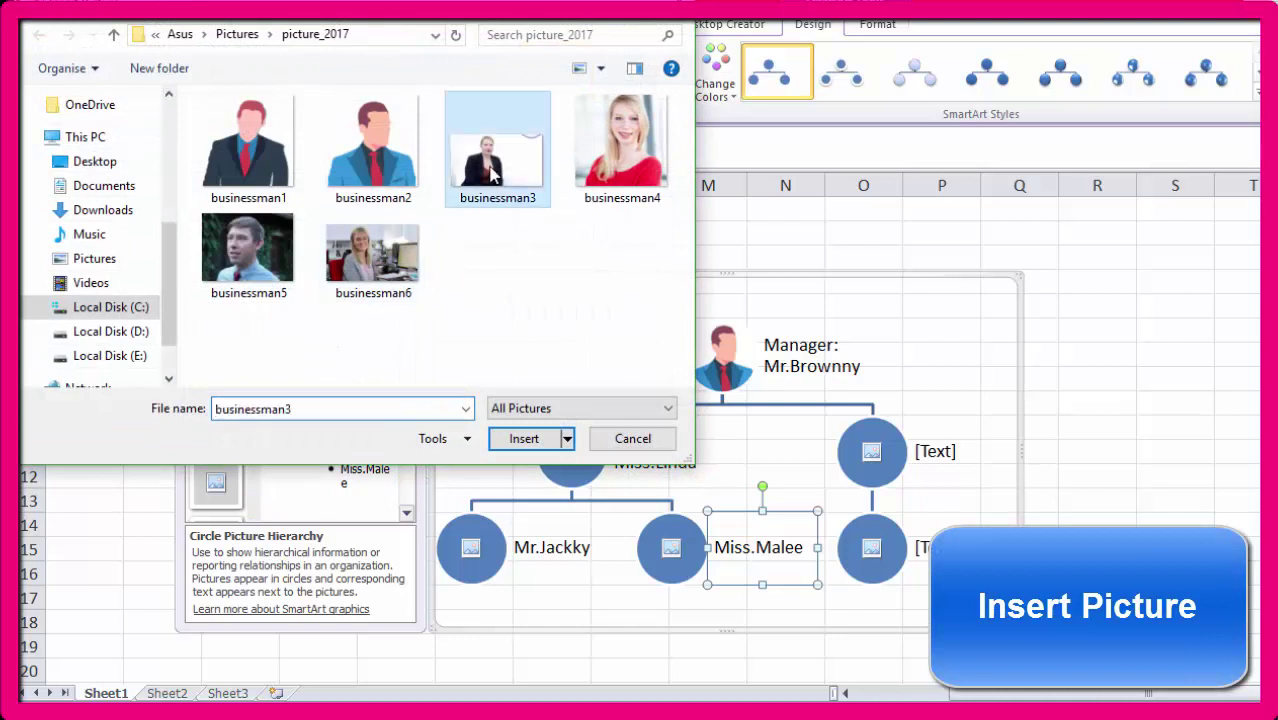
pyautogui.click(533, 441)
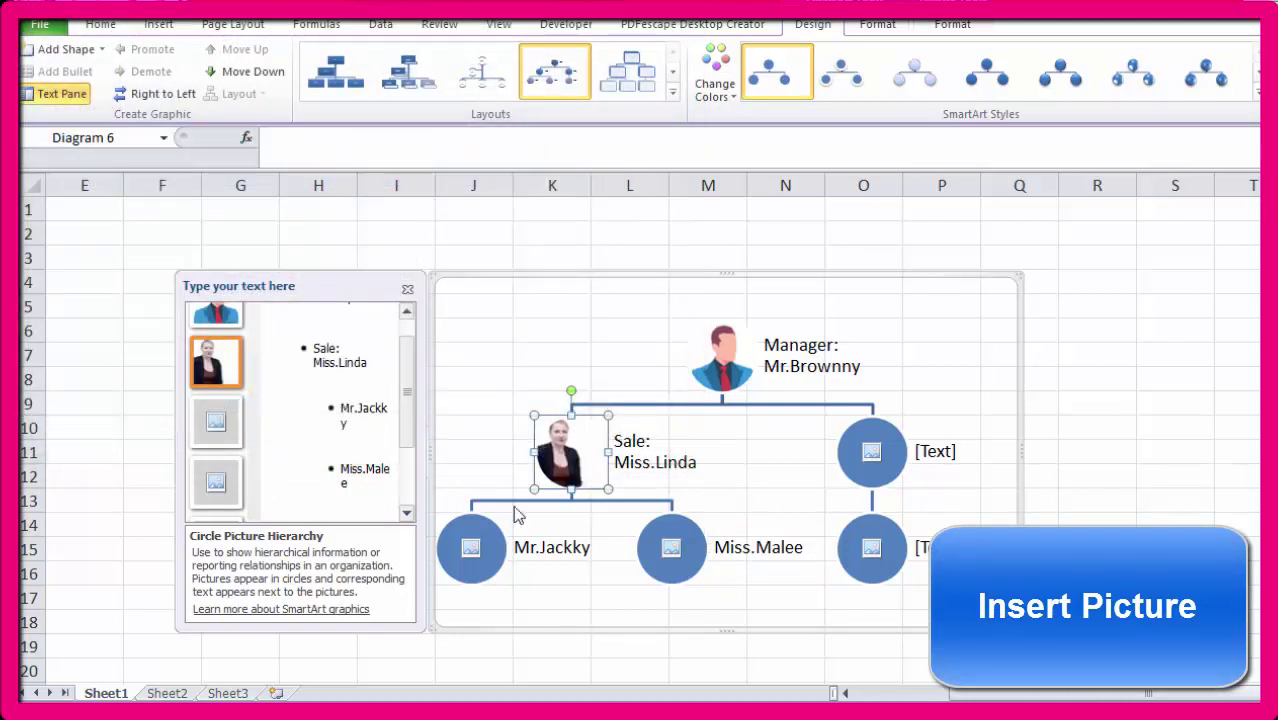
pyautogui.click(470, 548)
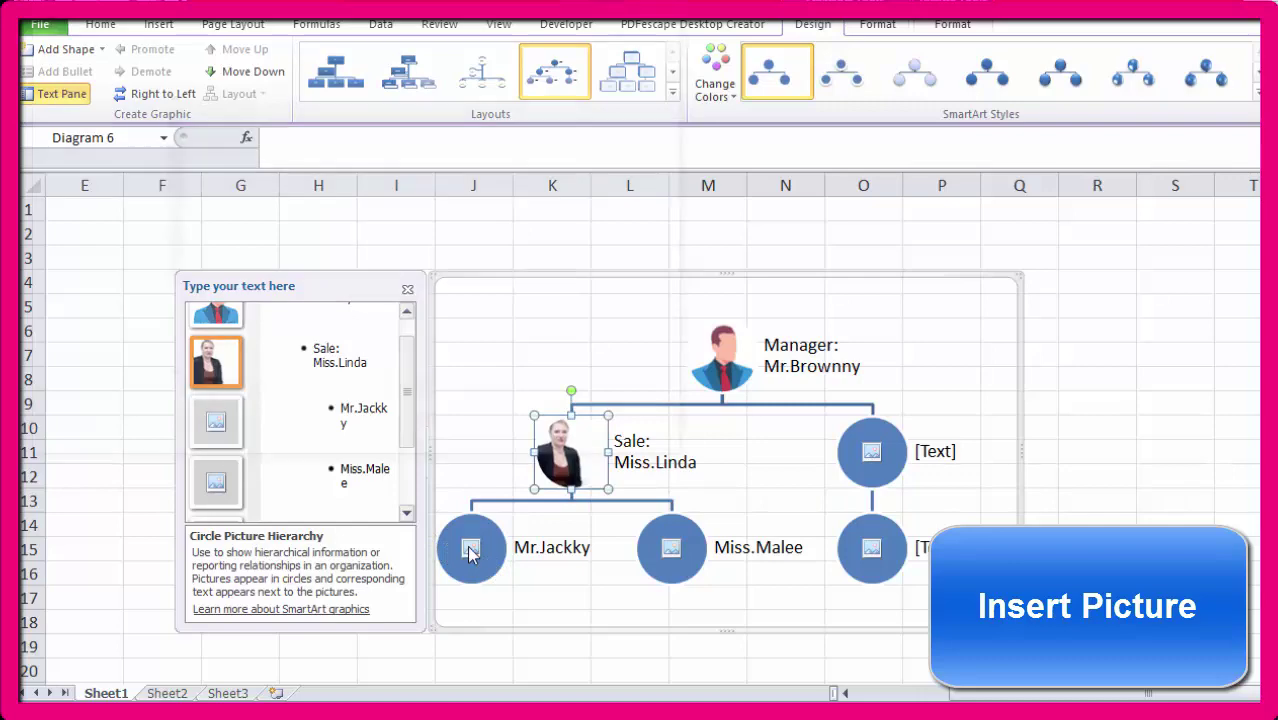
pyautogui.moveTo(248, 250)
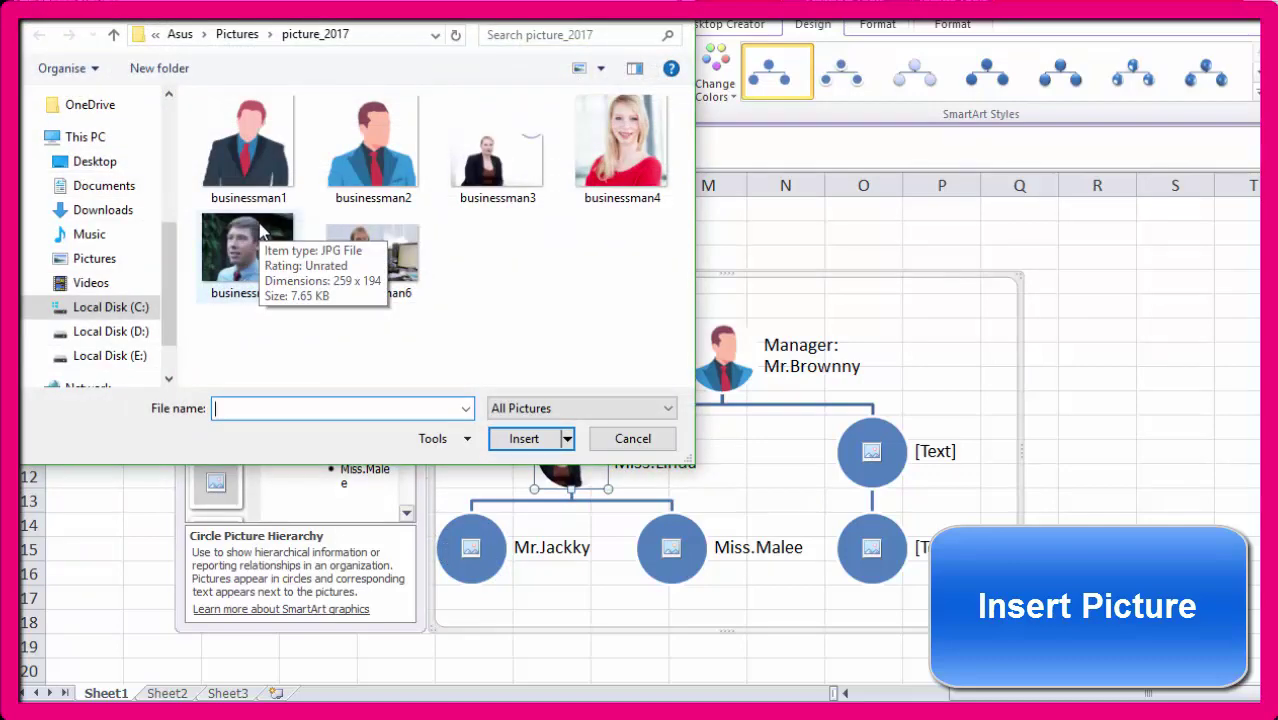
pyautogui.click(262, 231)
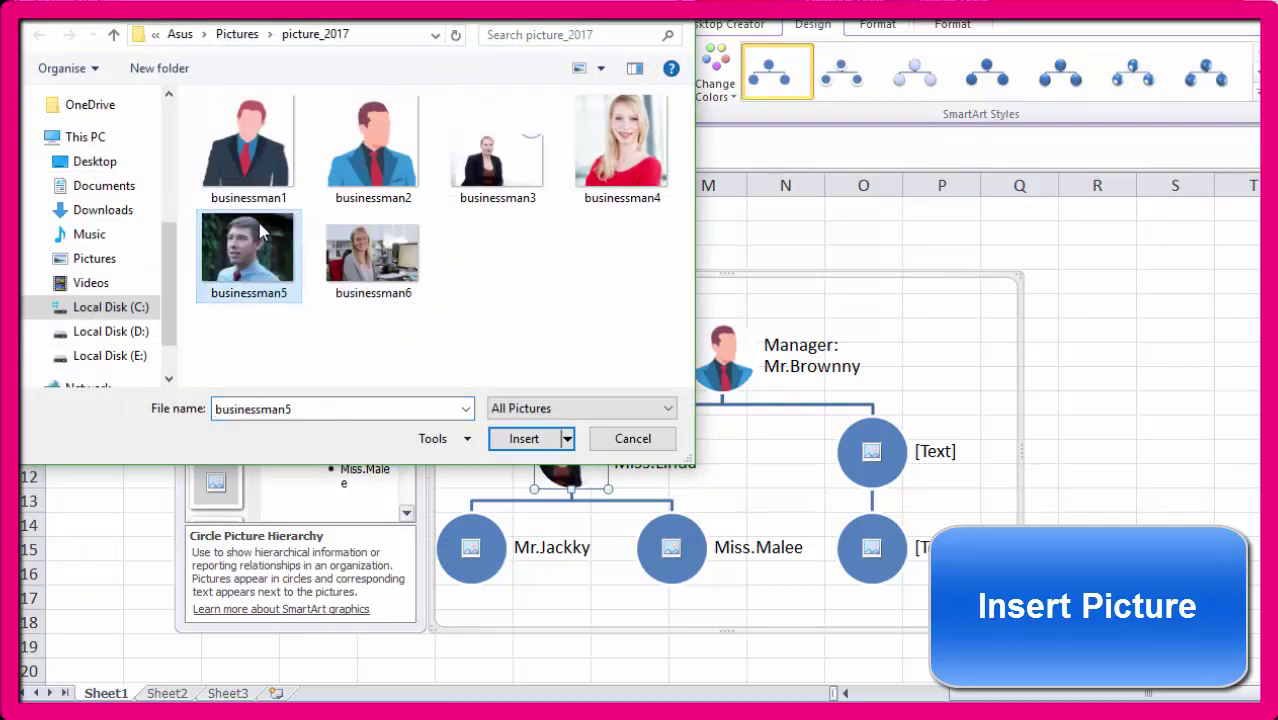
pyautogui.click(528, 441)
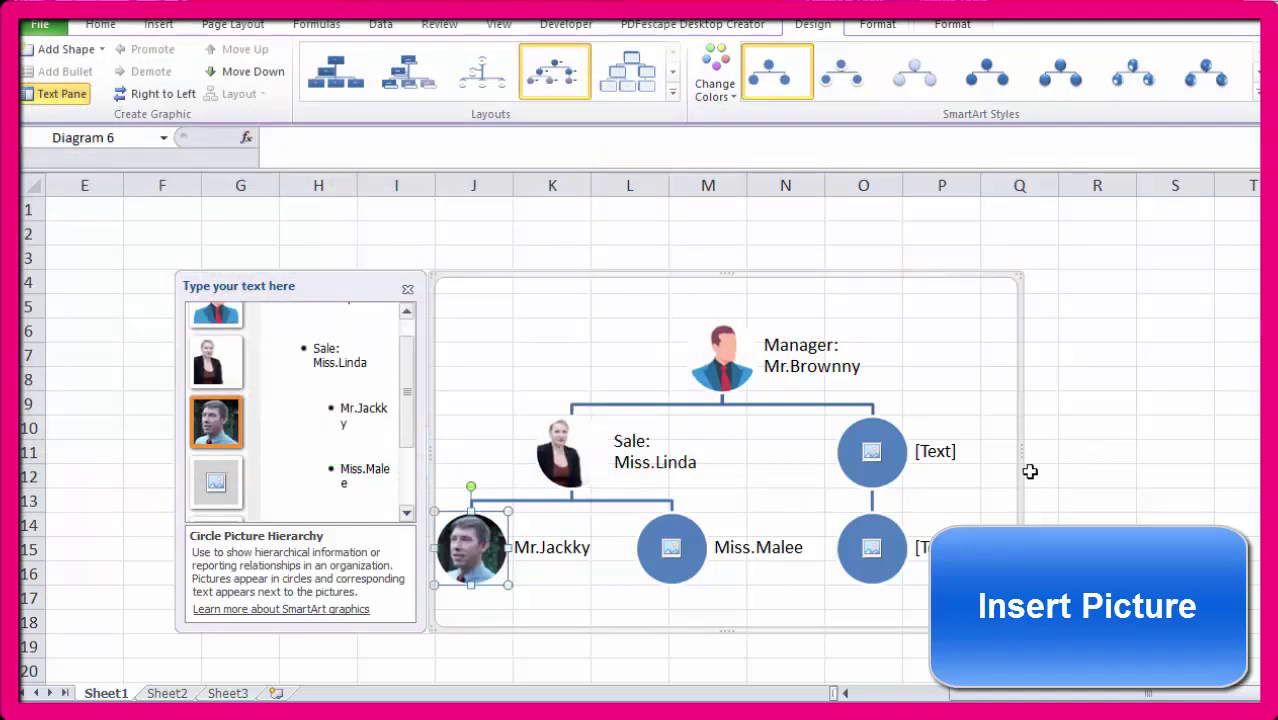
pyautogui.click(672, 552)
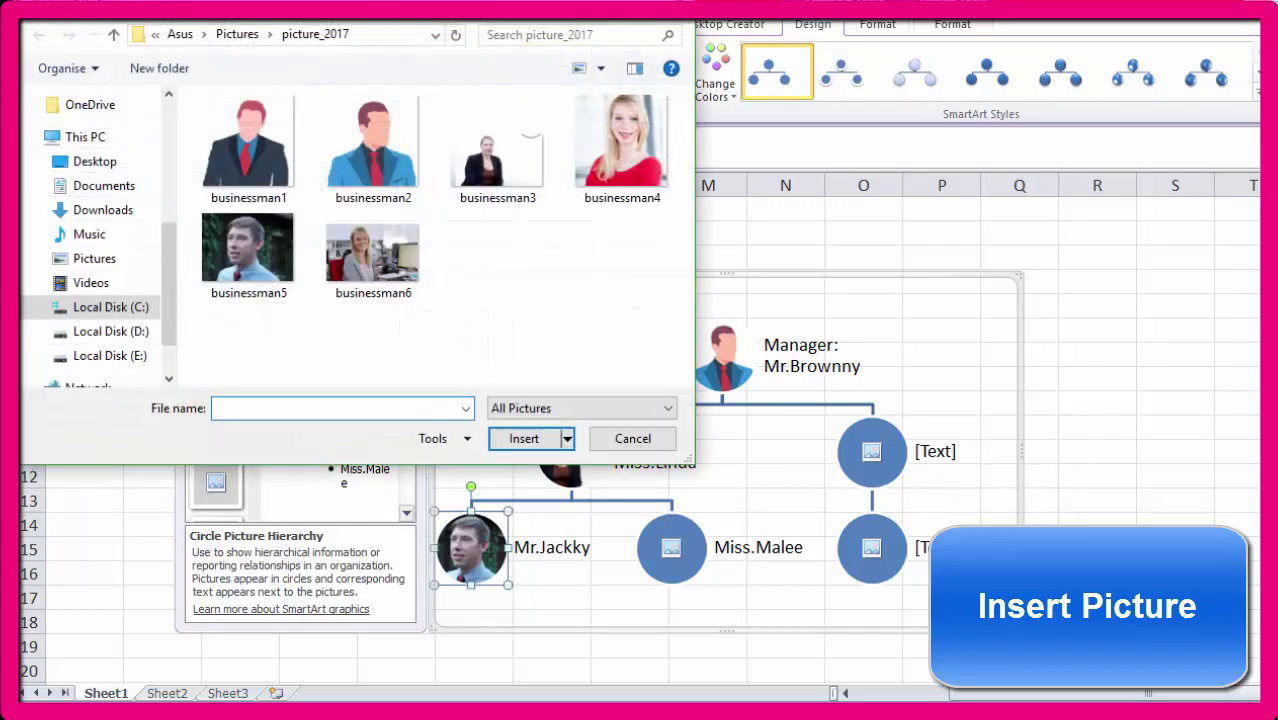
pyautogui.click(385, 268)
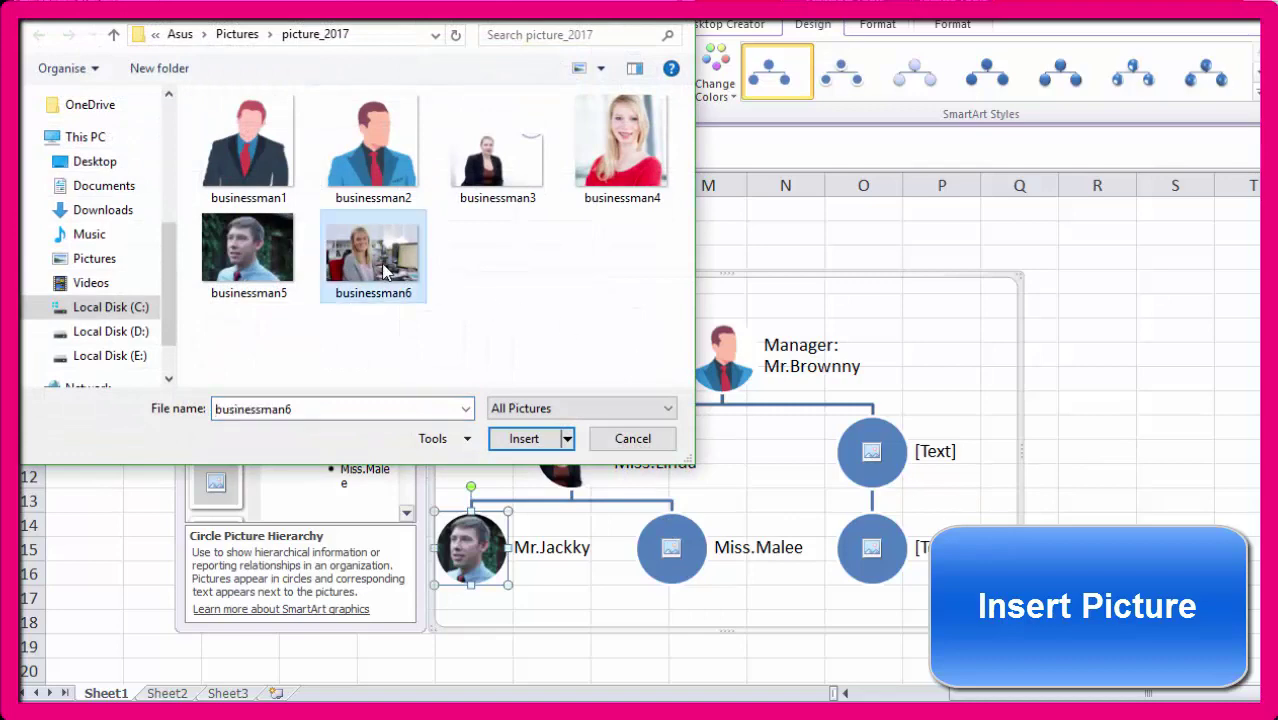
pyautogui.click(515, 438)
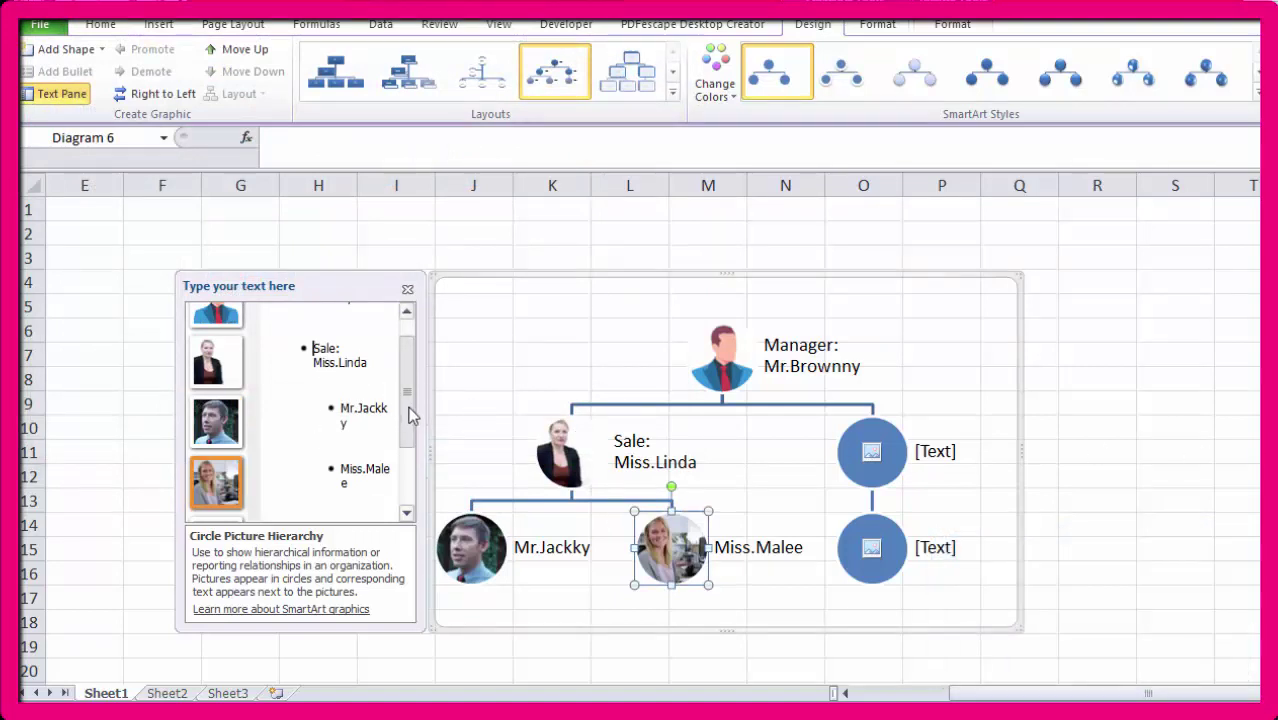
# Step: Label the right second-level circle 'Acc:' with a staff name on a second line
pyautogui.scroll(-3, 410, 420)
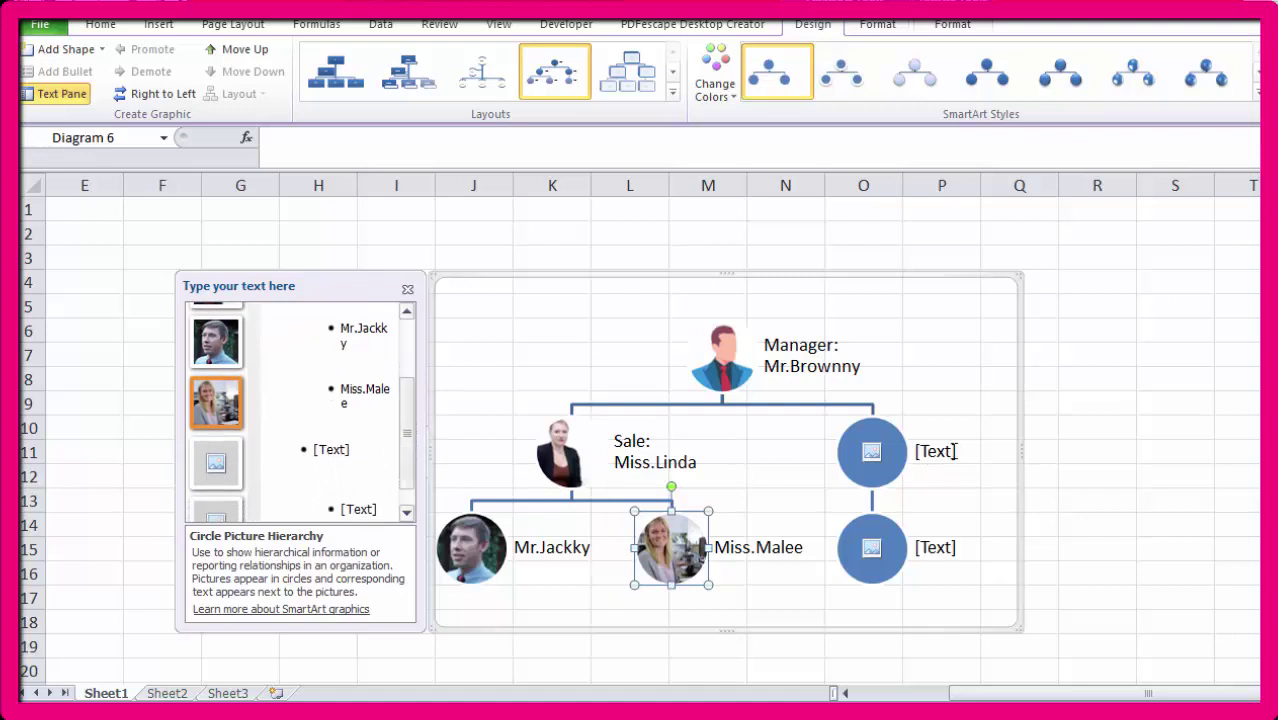
pyautogui.click(326, 452)
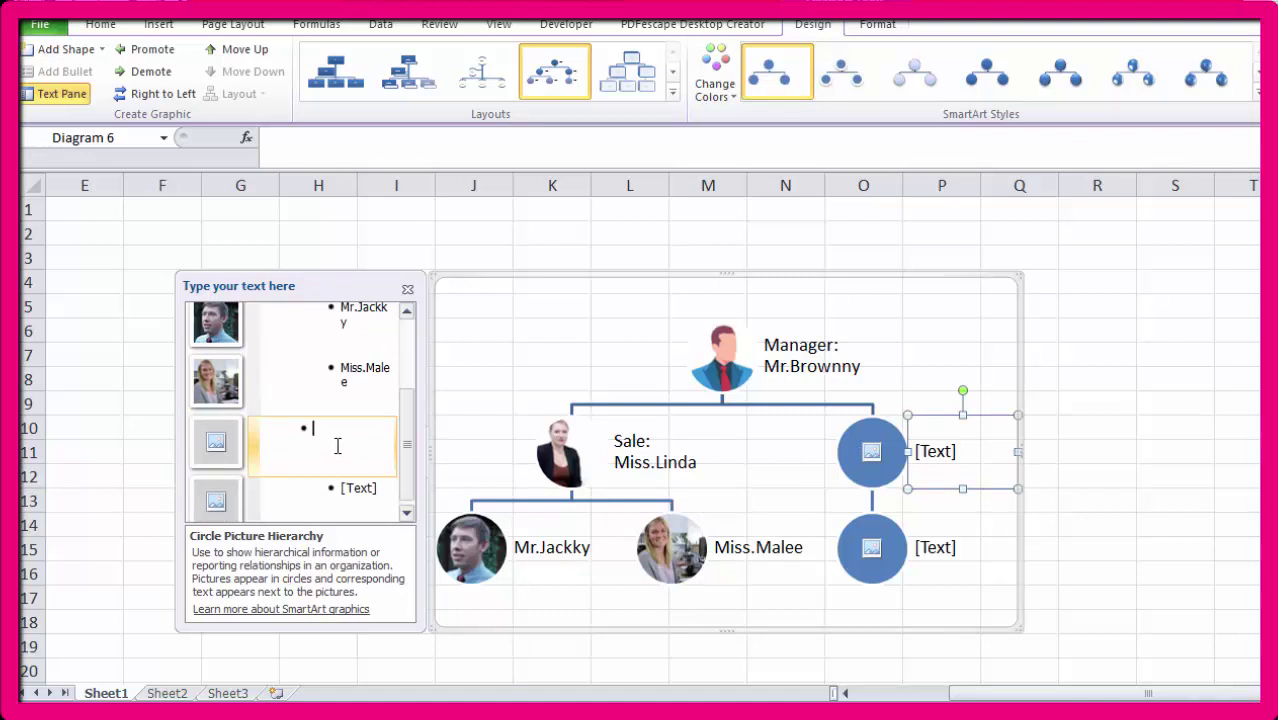
pyautogui.write('A')
pyautogui.write('cc')
pyautogui.write(':')
pyautogui.hotkey('shift', 'Return')
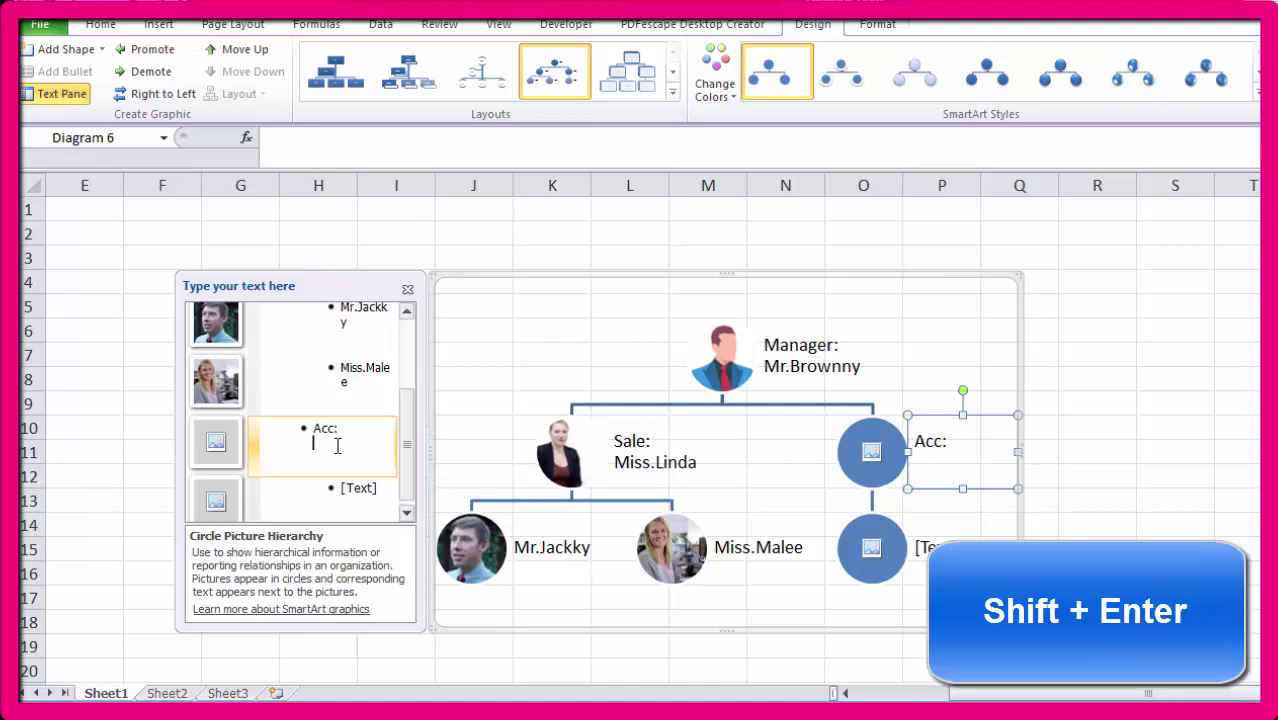
pyautogui.write('M')
pyautogui.write('r.')
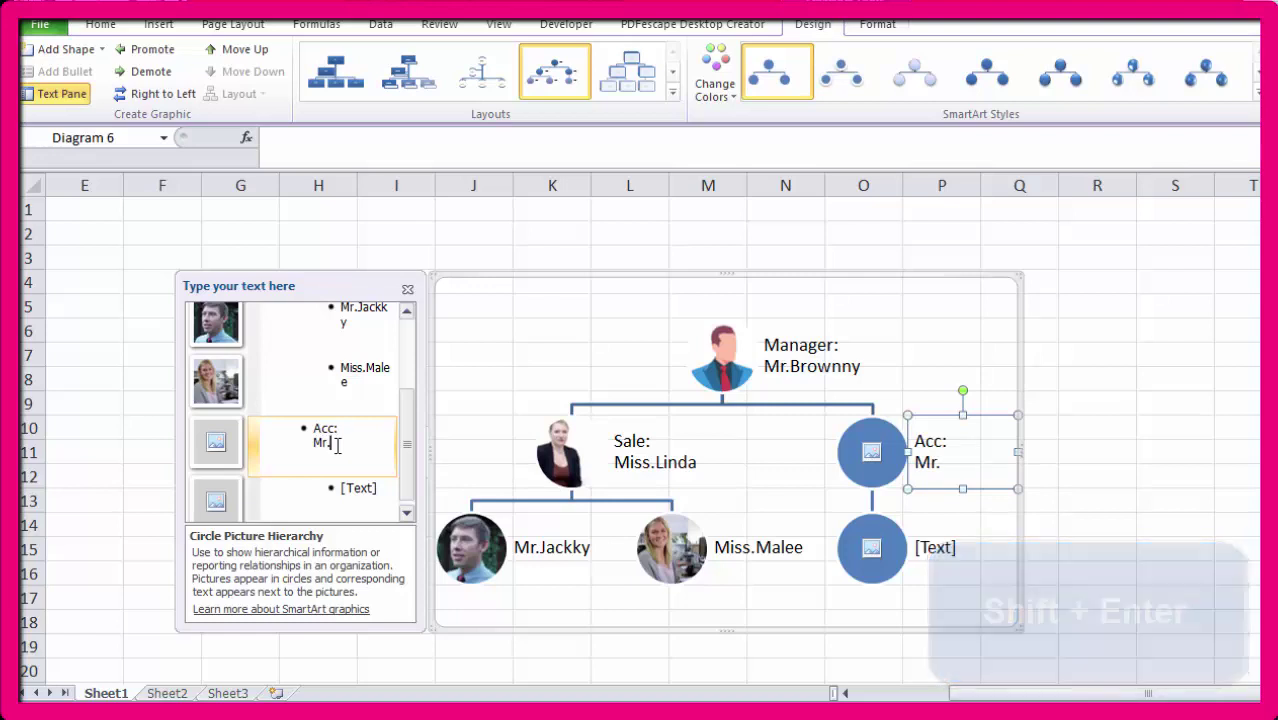
pyautogui.write('No')
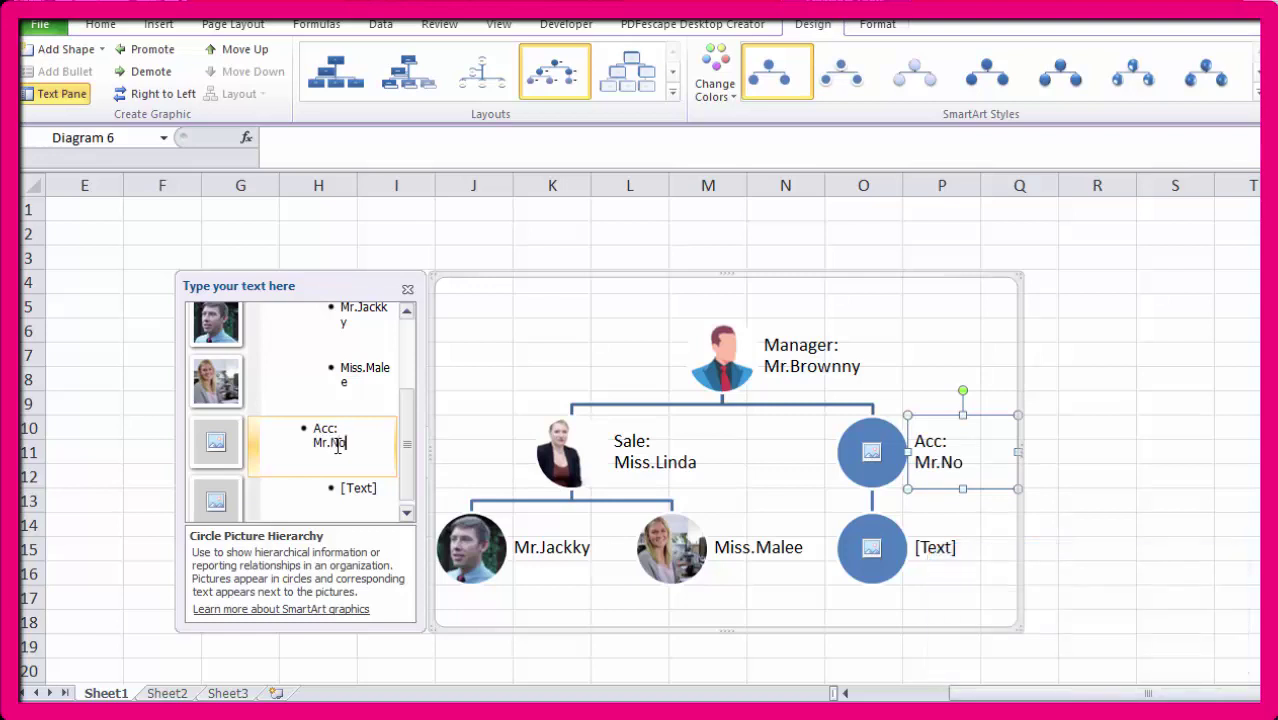
pyautogui.write('ra')
# Step: Fill the Acc circle with the businessman1 picture
pyautogui.click(224, 450)
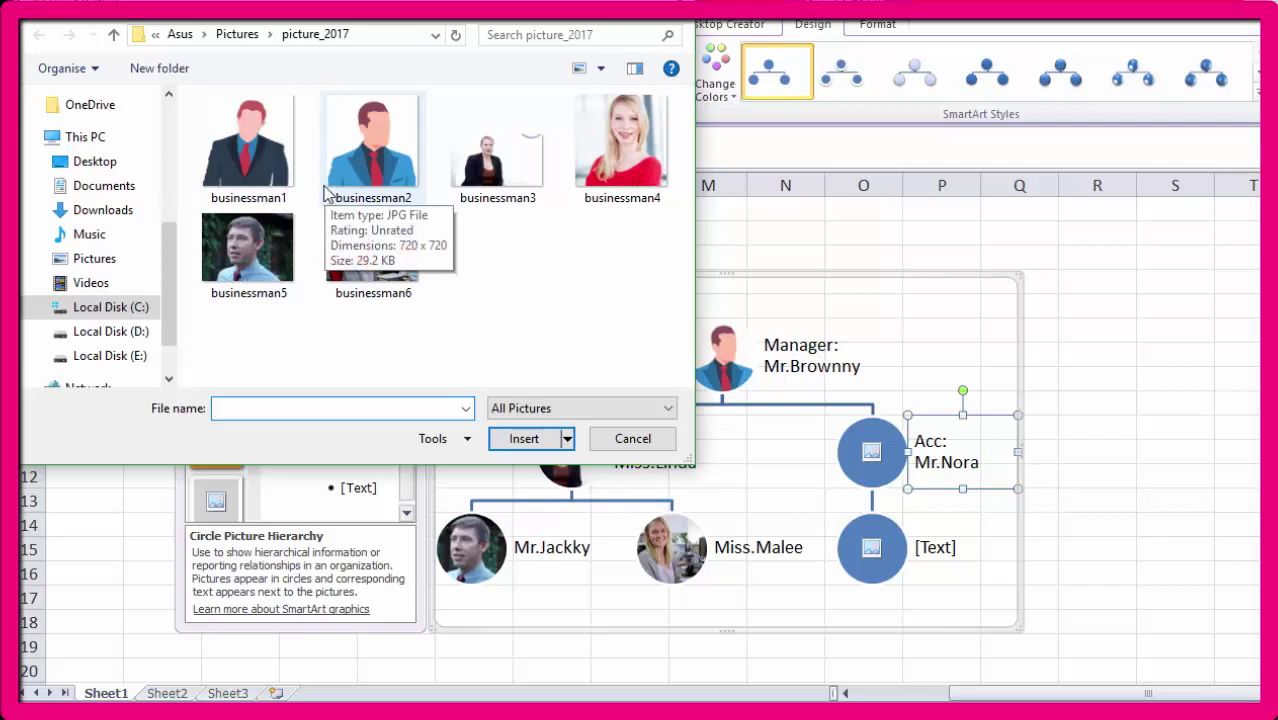
pyautogui.click(248, 145)
pyautogui.click(523, 438)
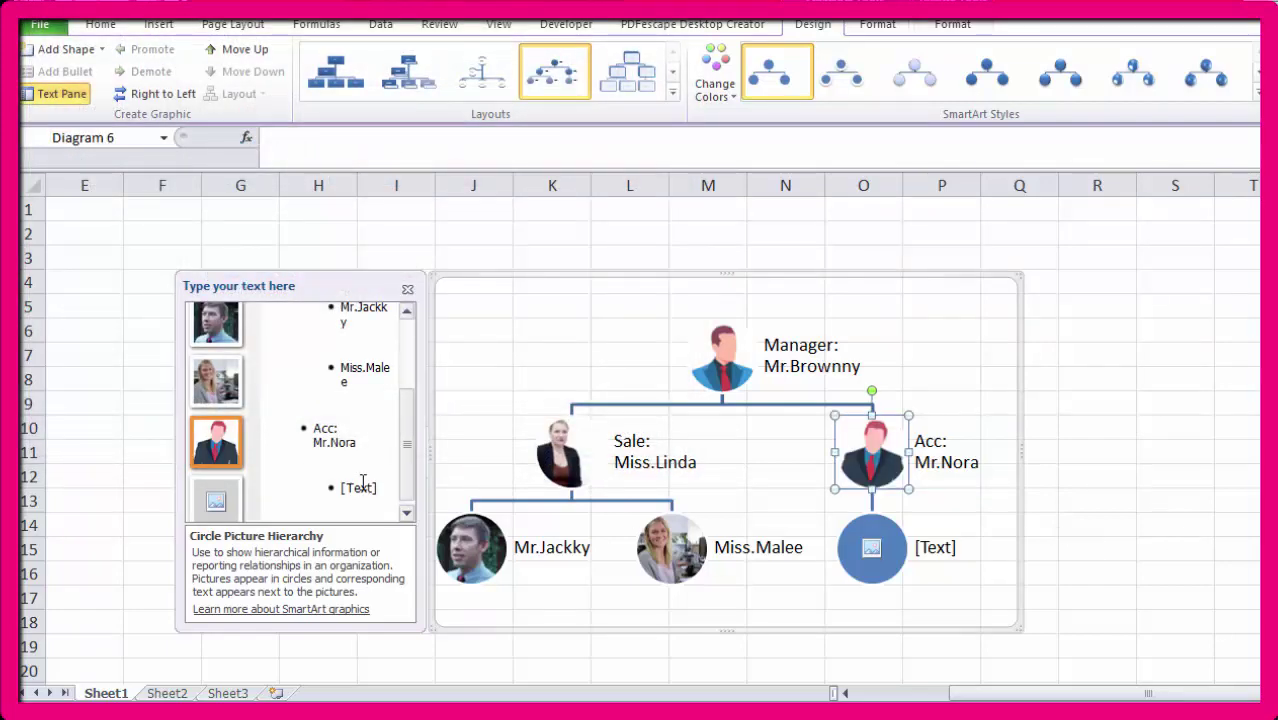
pyautogui.click(374, 445)
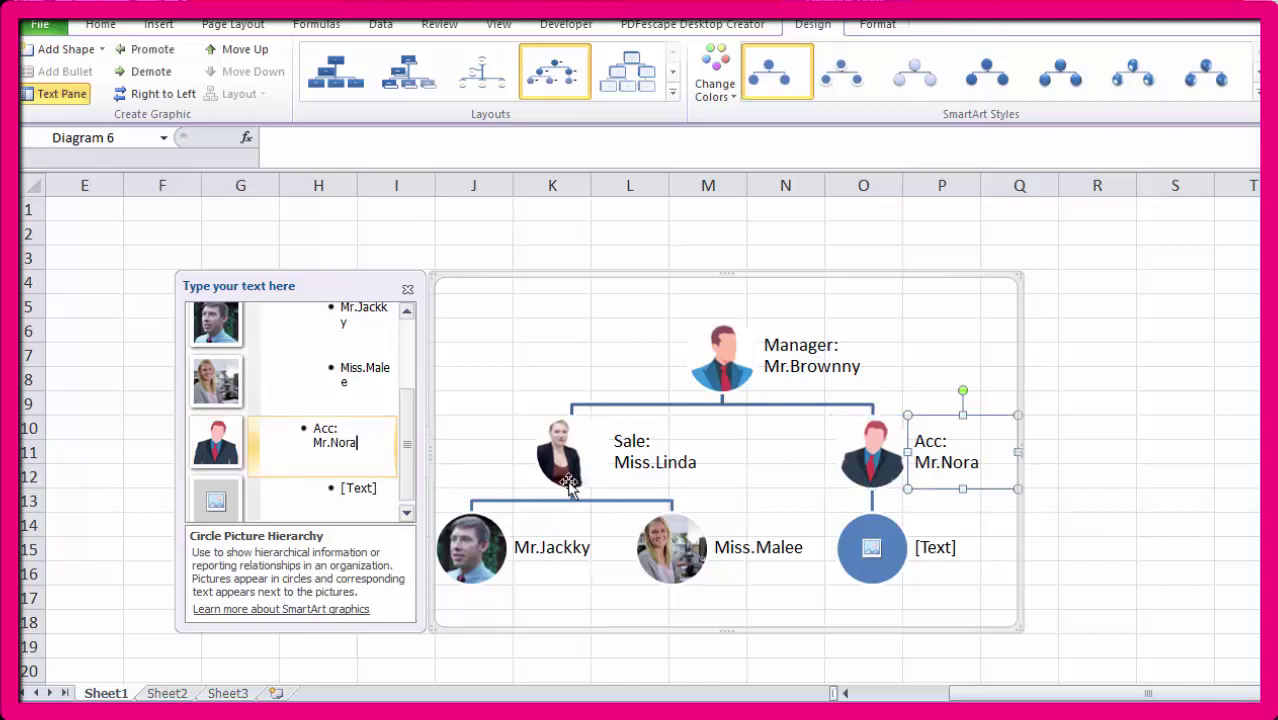
# Step: Add two subordinate entries under the Acc node and type a staff name in each
pyautogui.press('Return')
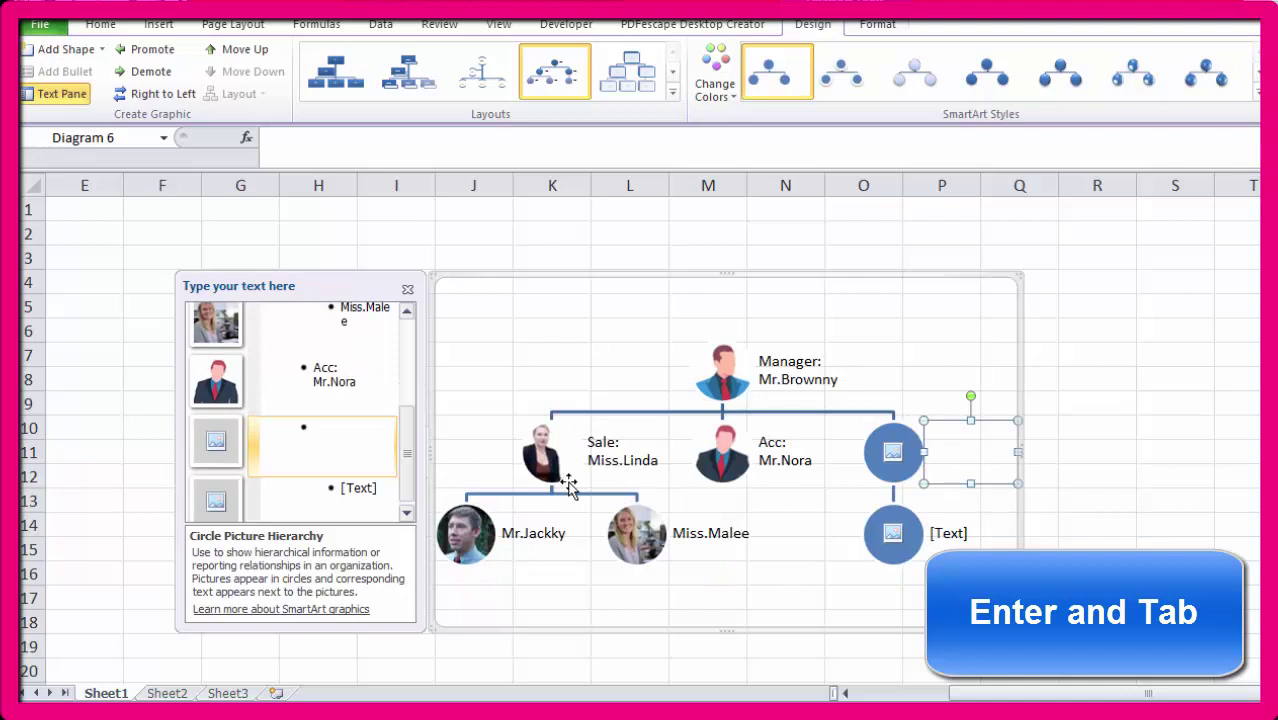
pyautogui.press('Tab')
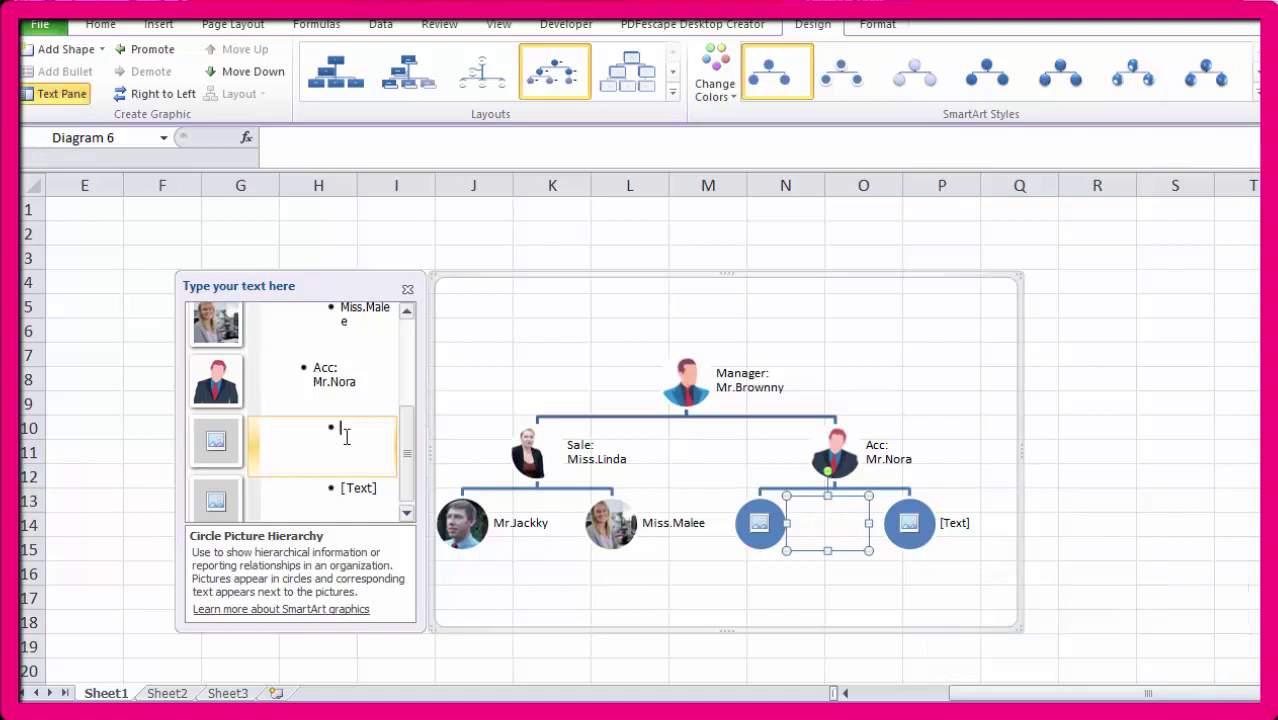
pyautogui.write('Mr.')
pyautogui.write('De')
pyautogui.write('ffy')
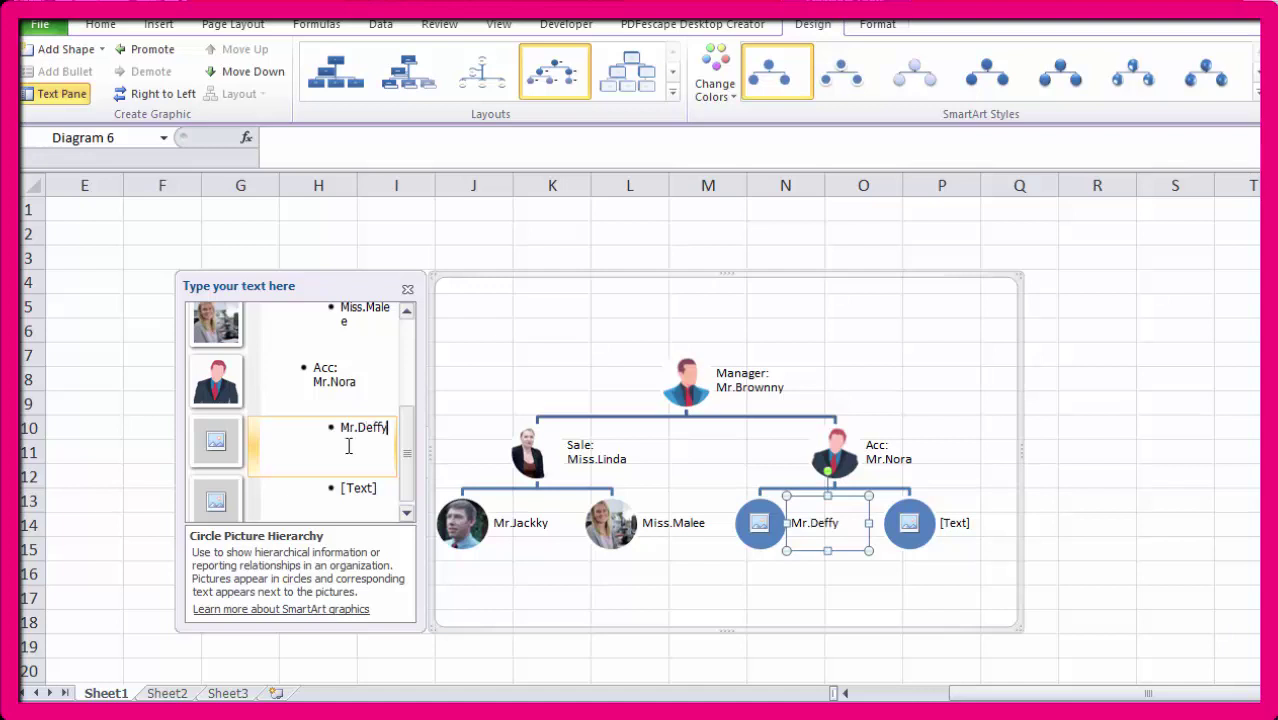
pyautogui.click(364, 493)
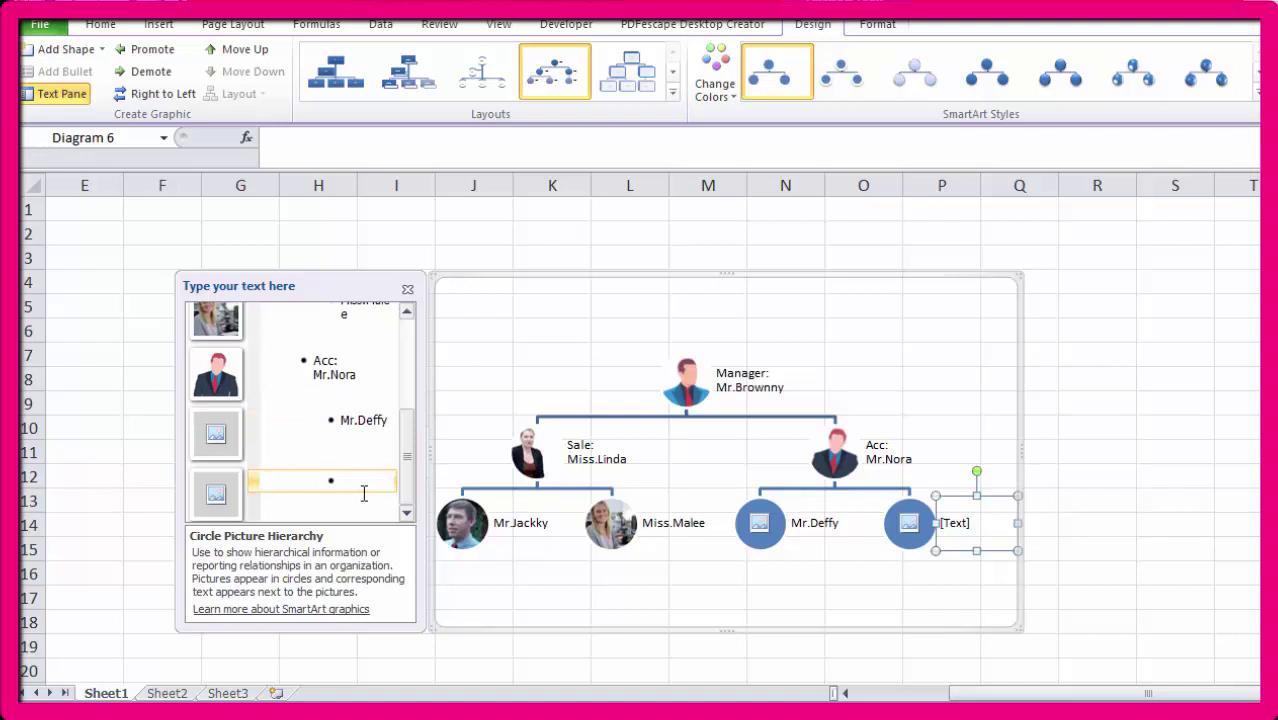
pyautogui.write('Mr.')
pyautogui.write('Ma')
pyautogui.write('t')
pyautogui.write('i')
pyautogui.write('n')
# Step: Insert the businessman1 picture into both subordinate circles under the Acc node
pyautogui.click(216, 433)
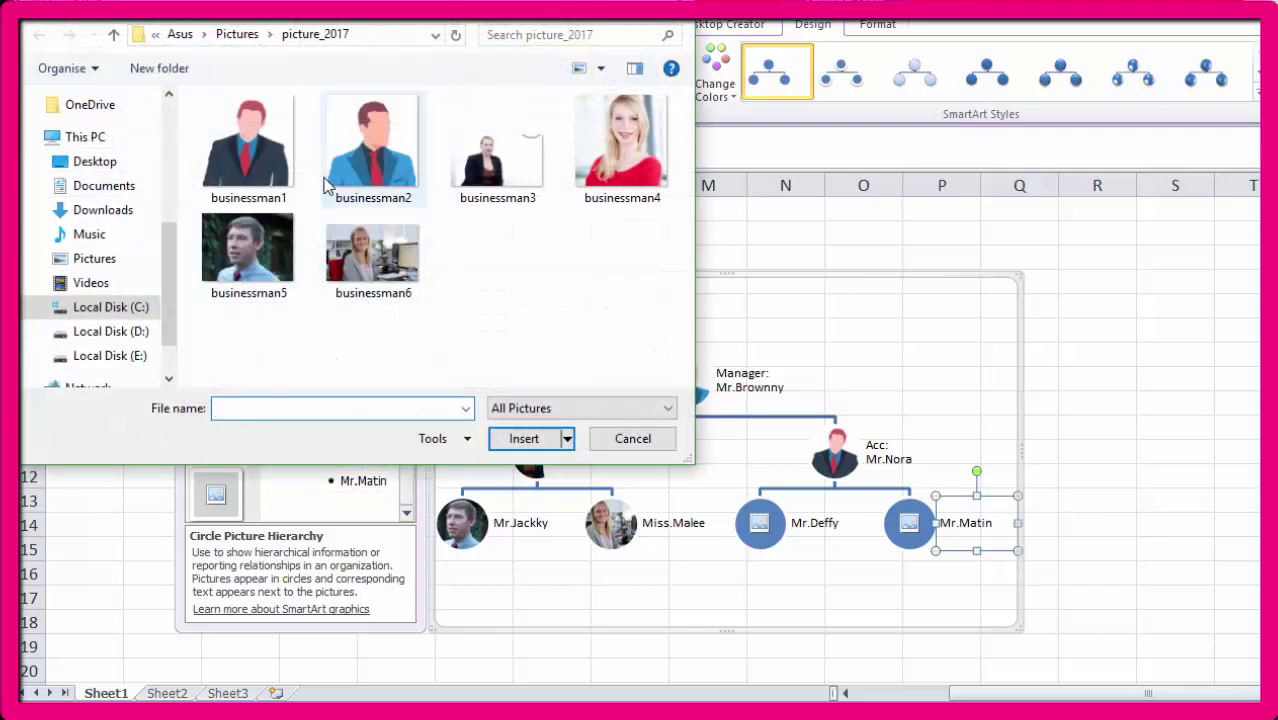
pyautogui.click(272, 165)
pyautogui.click(517, 440)
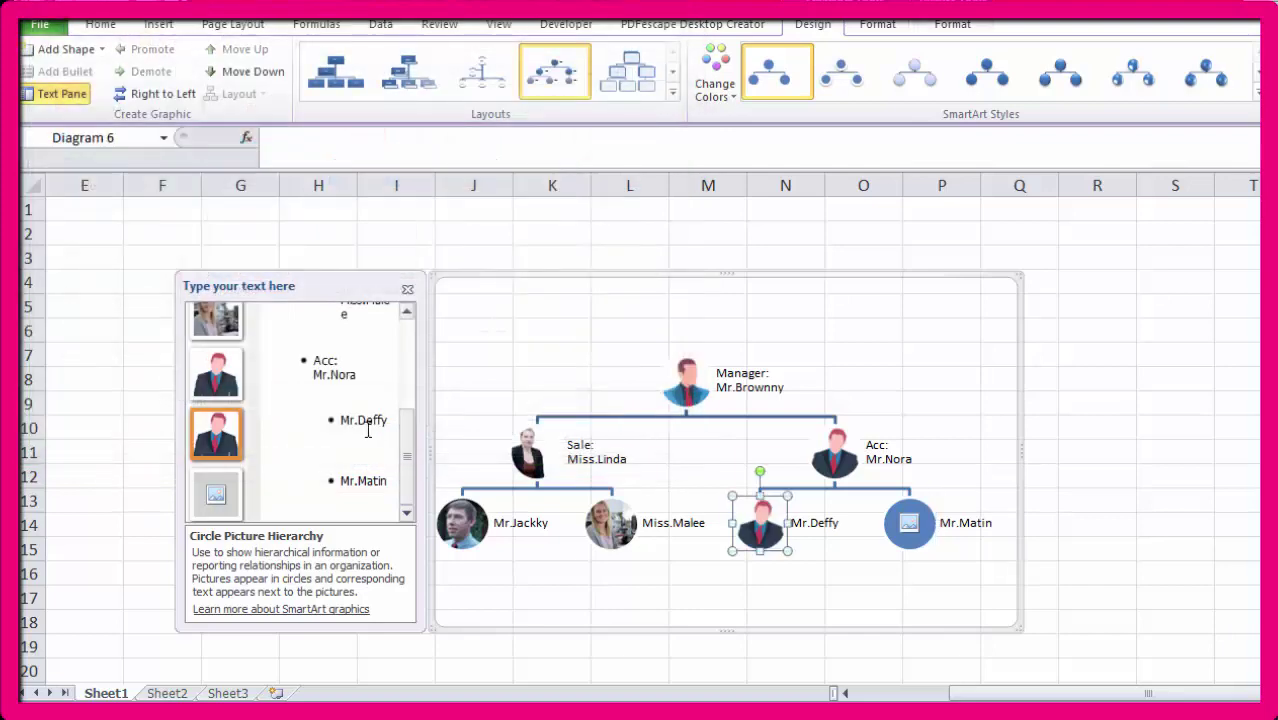
pyautogui.click(216, 493)
pyautogui.click(285, 182)
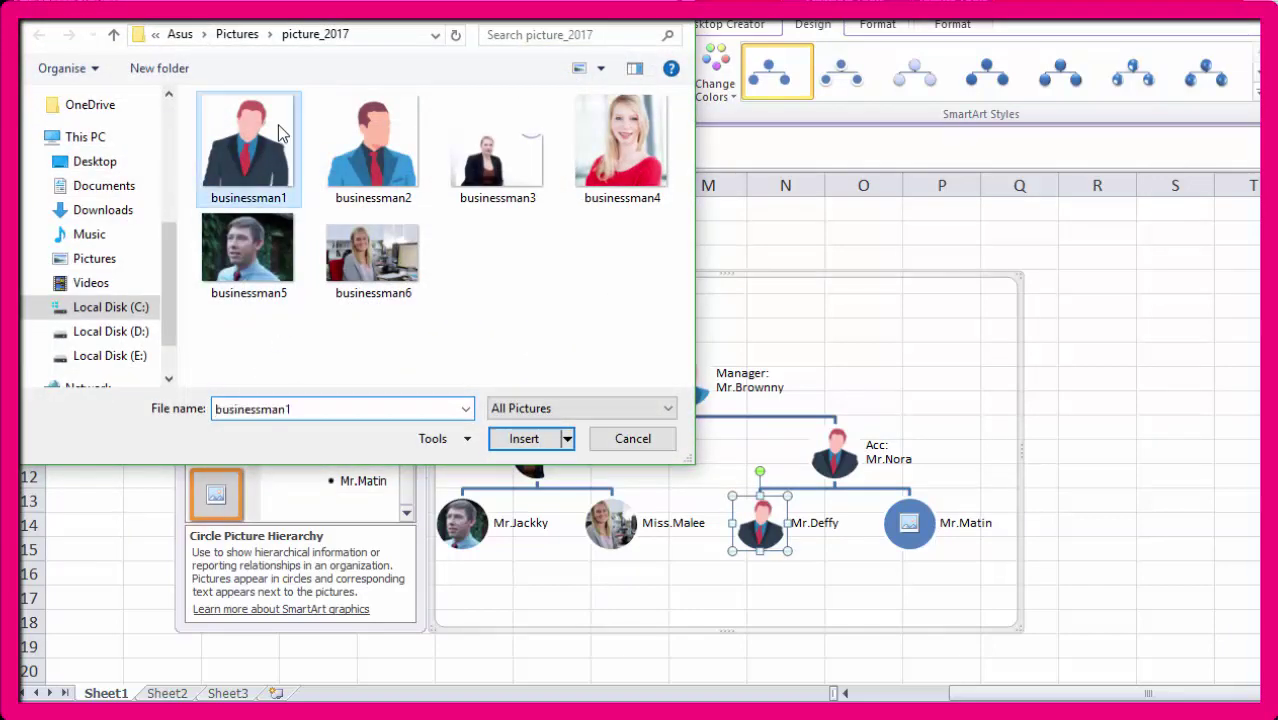
pyautogui.click(524, 439)
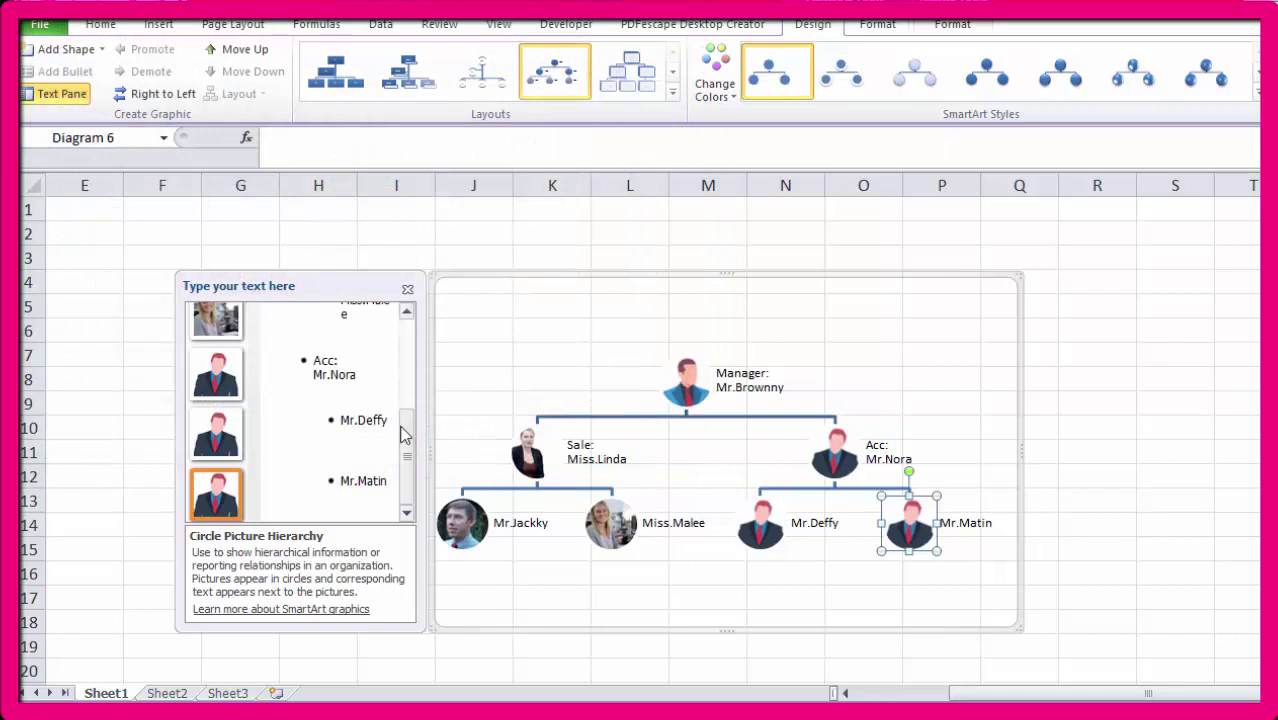
# Step: Add a new second-level entry labelled 'Market:' with a staff name on a second line
pyautogui.click(386, 482)
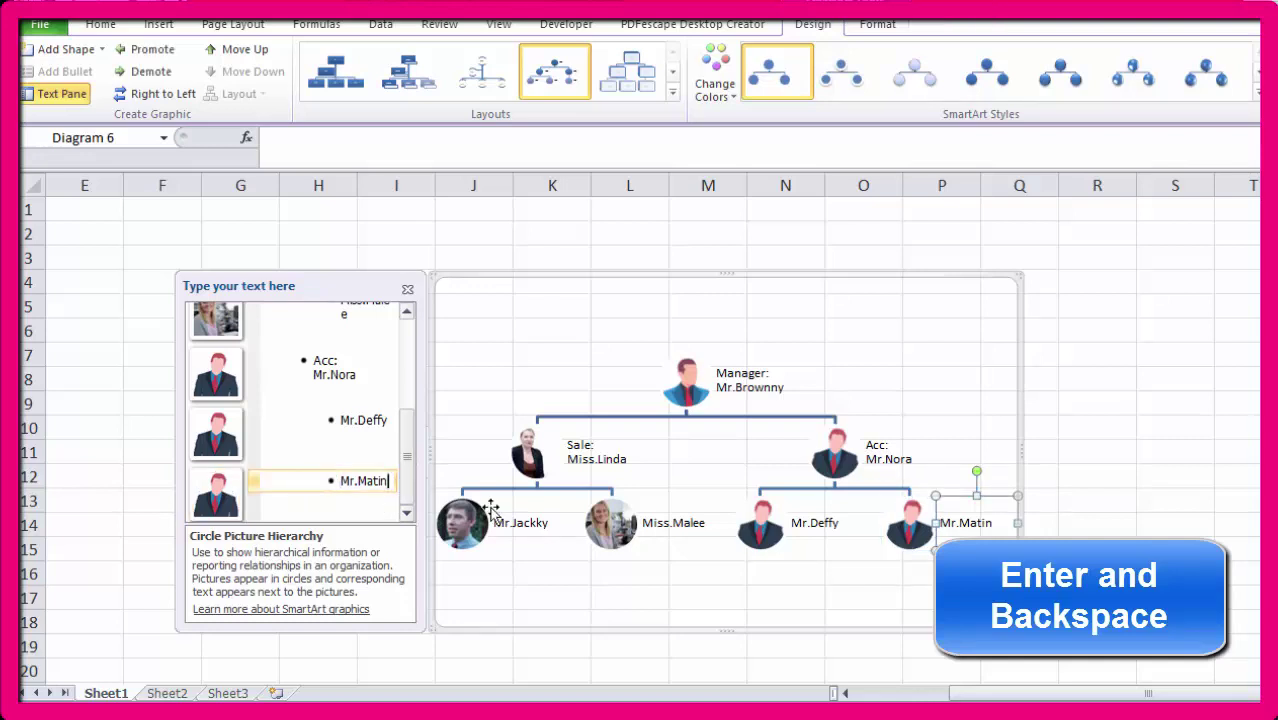
pyautogui.press('Return')
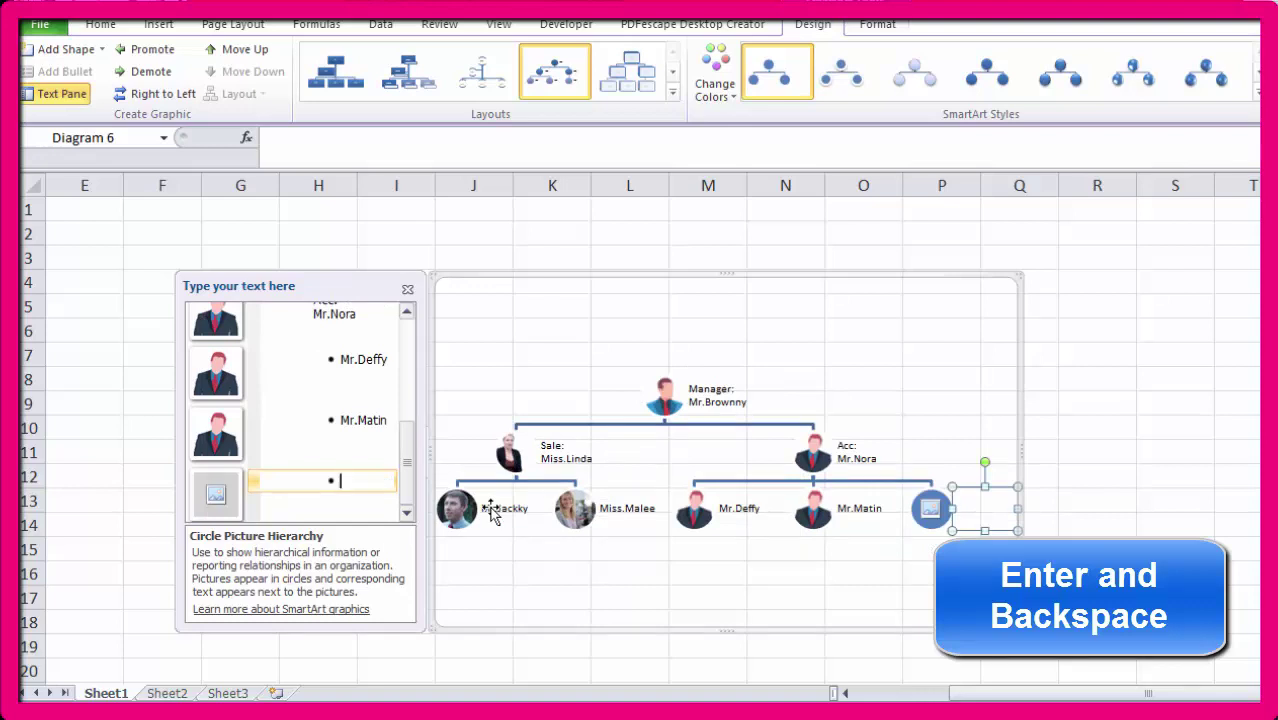
pyautogui.press('BackSpace')
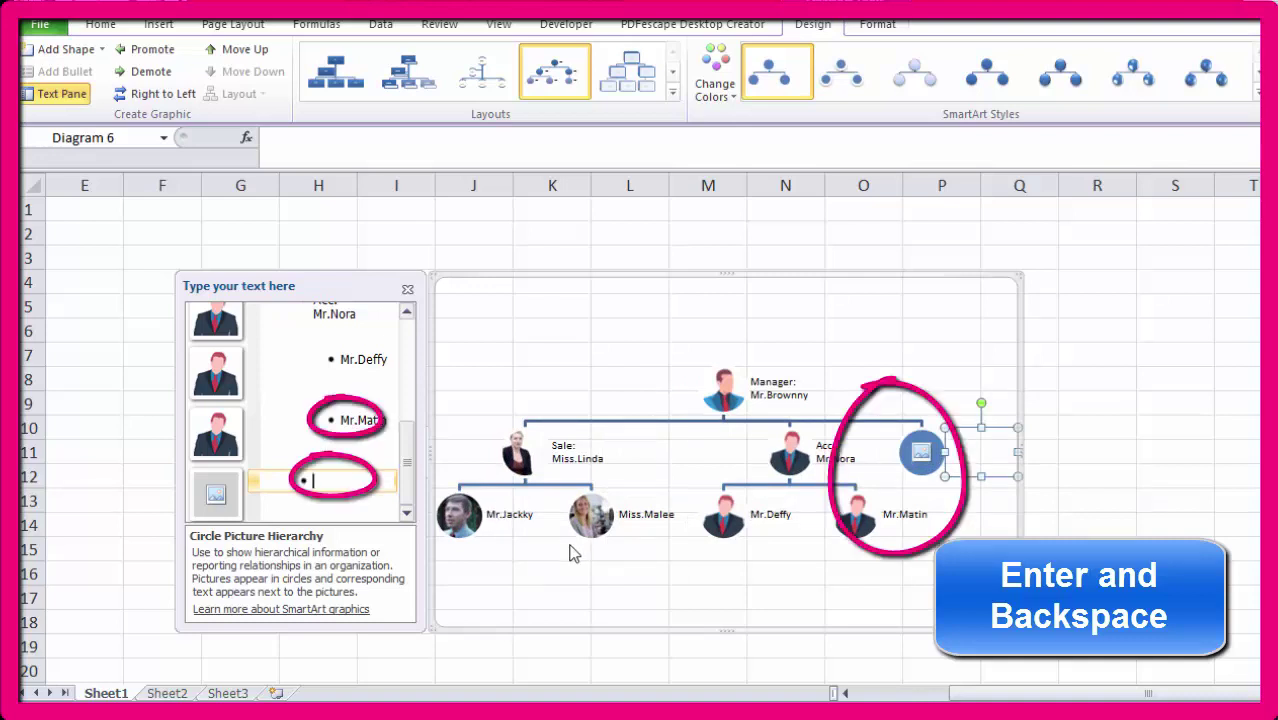
pyautogui.write('Ma')
pyautogui.write('r')
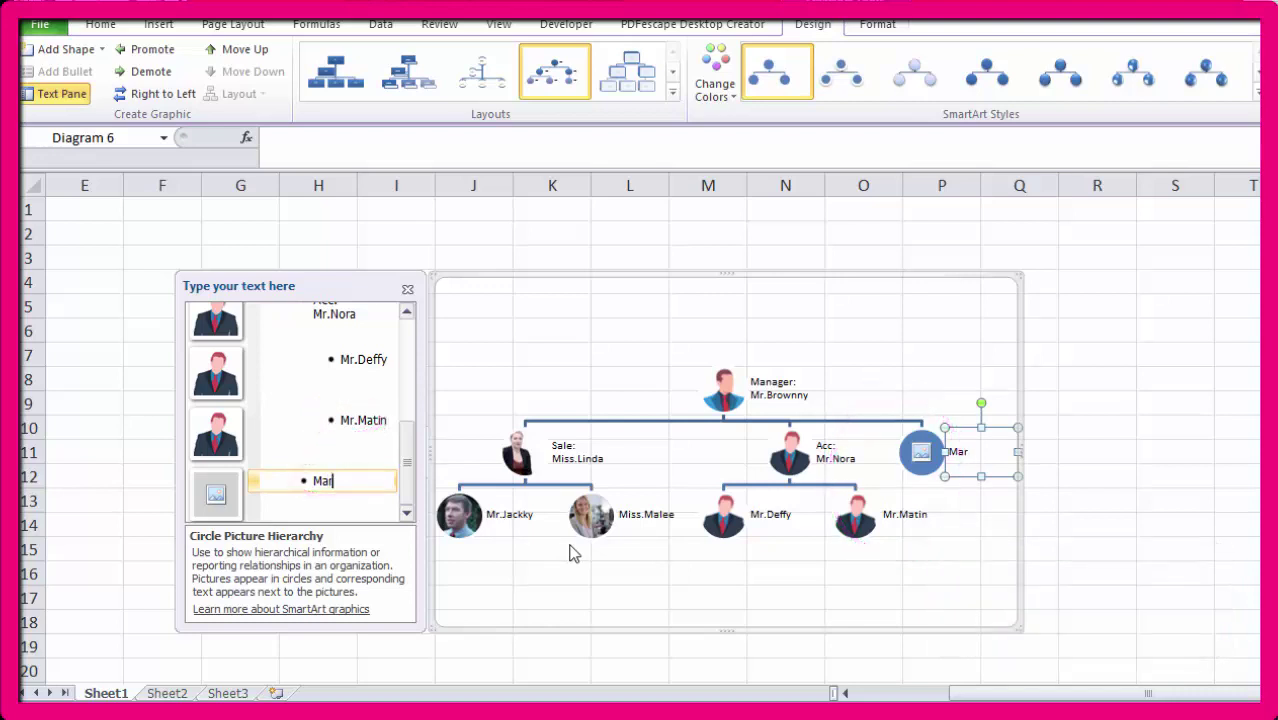
pyautogui.write('ket:')
pyautogui.hotkey('shift', 'Return')
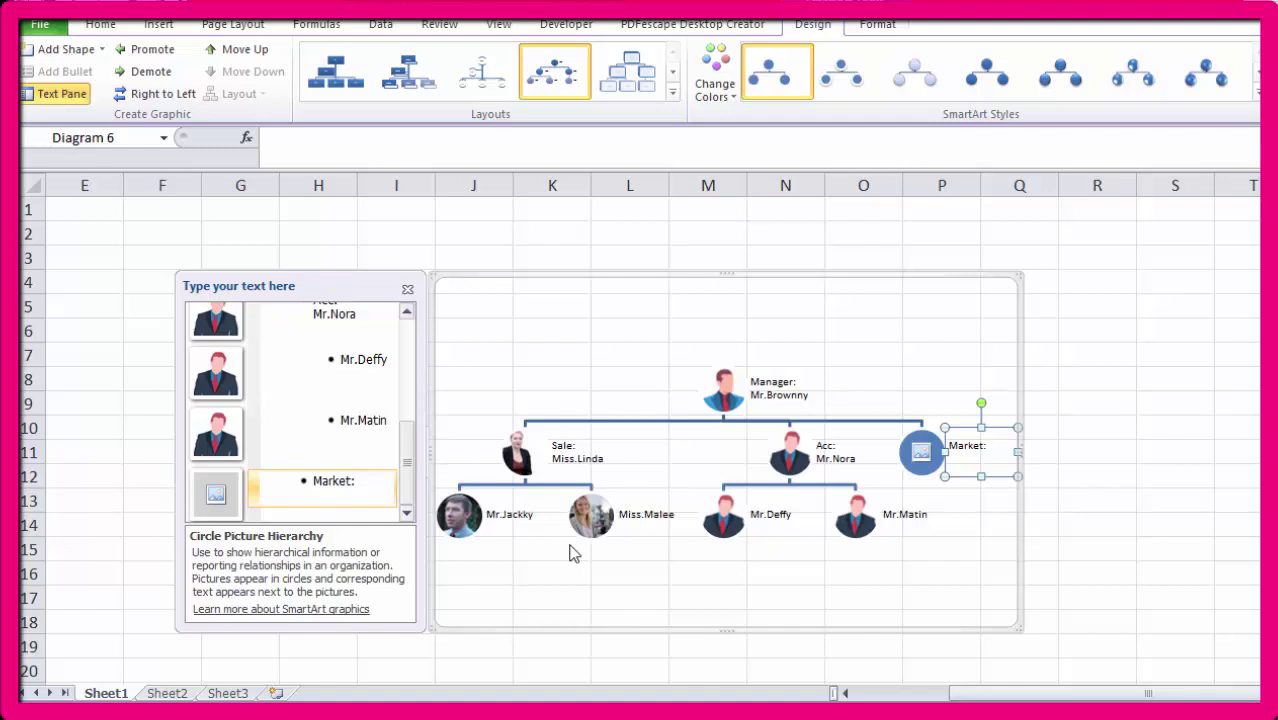
pyautogui.write('Miss.J')
pyautogui.write('anny')
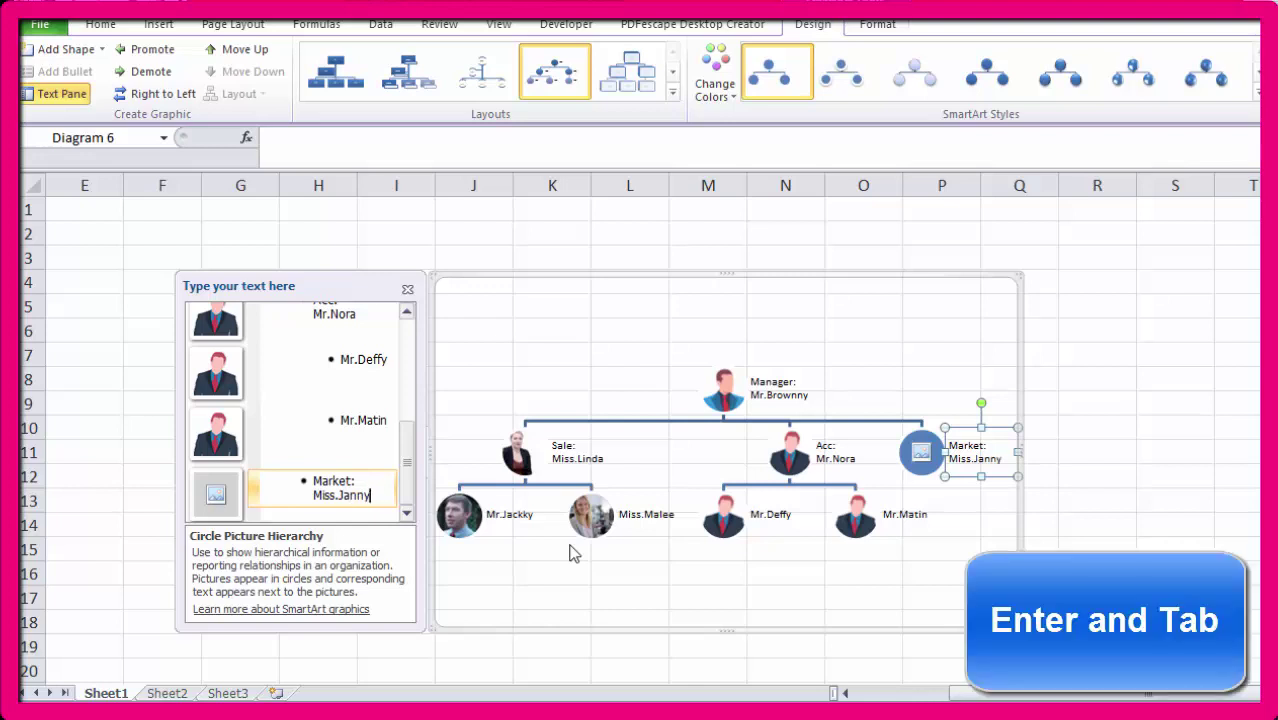
# Step: Add a new subordinate entry demoted beneath the Market node
pyautogui.press('Return')
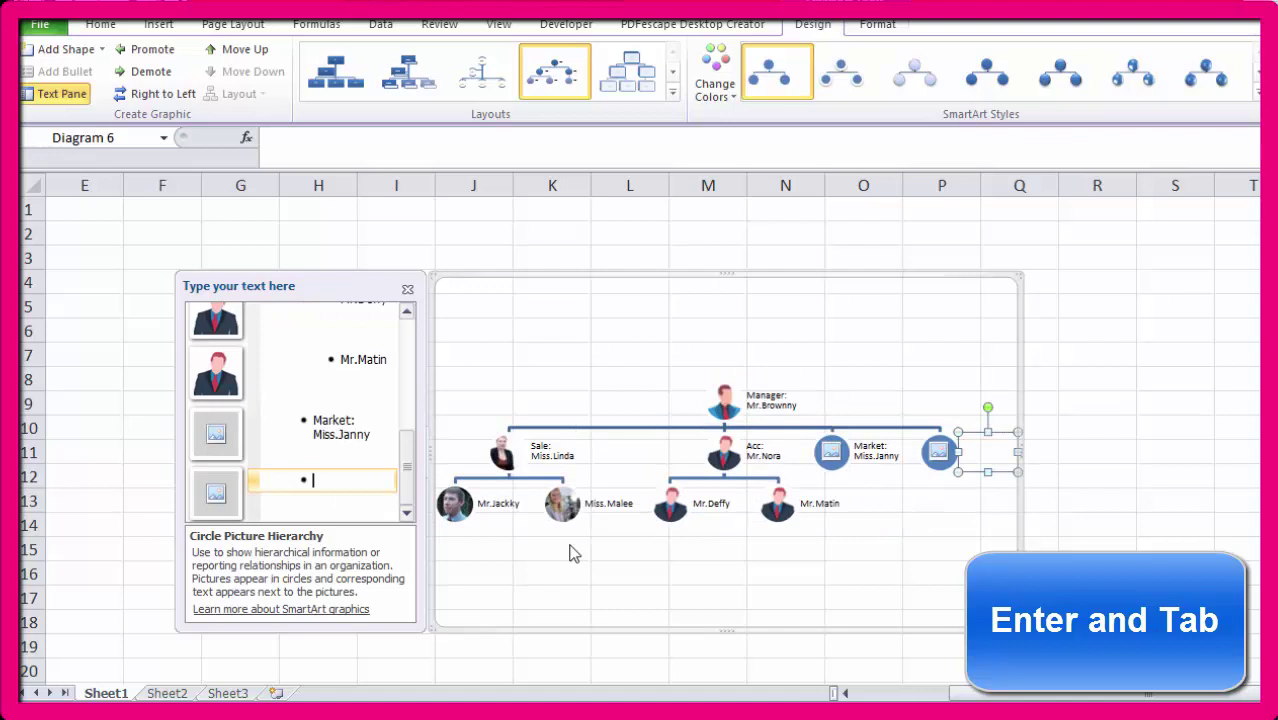
pyautogui.press('Tab')
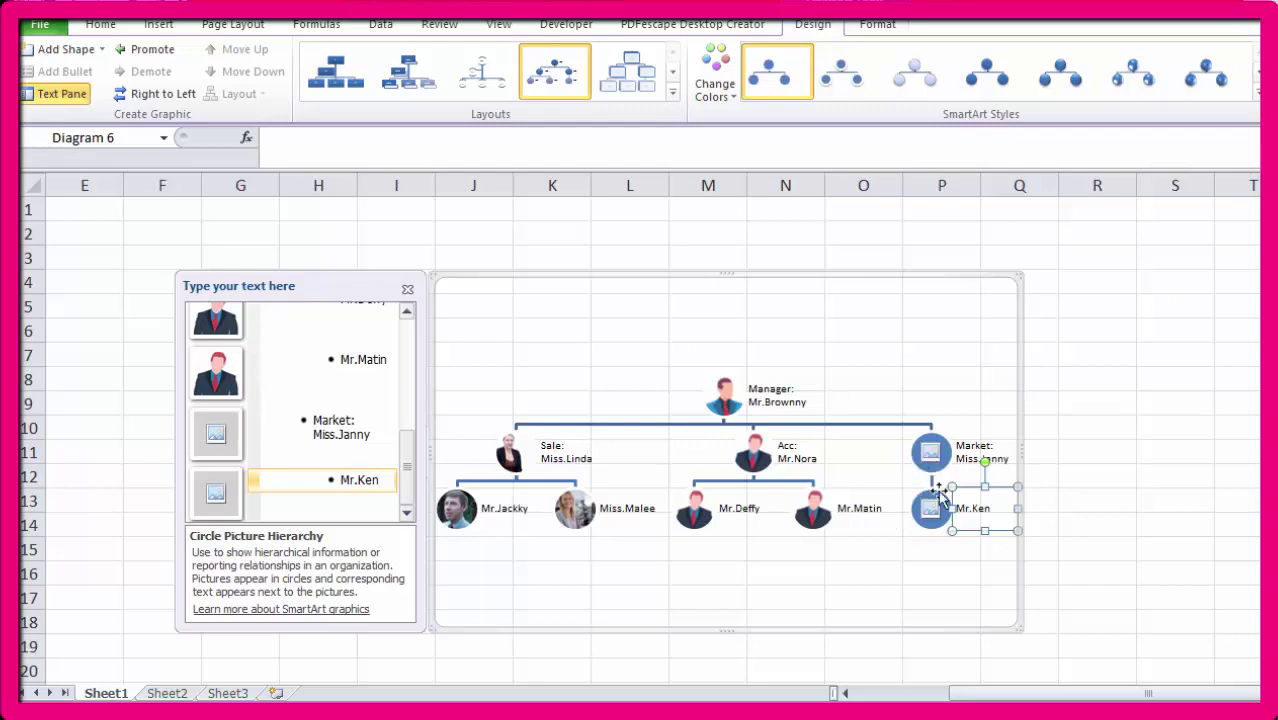
# Step: Insert businessman4 into Miss.Janny's Market circle and businessman1 into Mr.Ken's circle
pyautogui.click(936, 456)
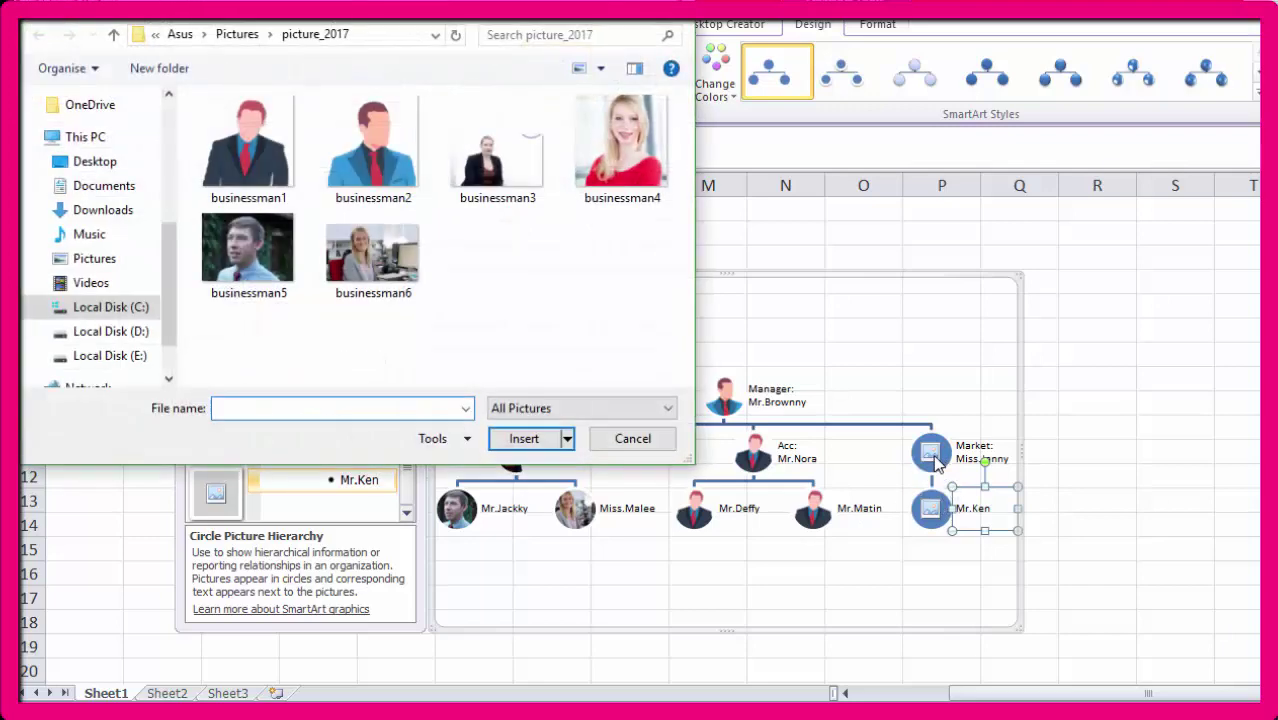
pyautogui.click(620, 178)
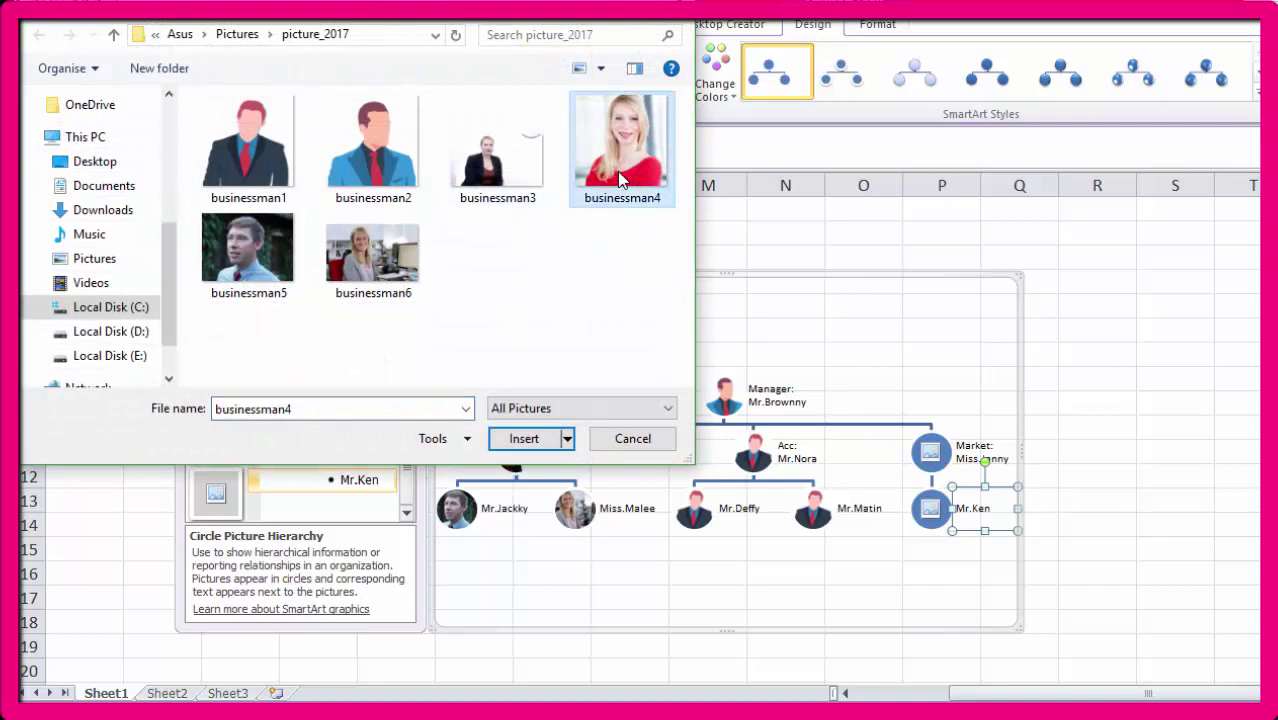
pyautogui.click(531, 436)
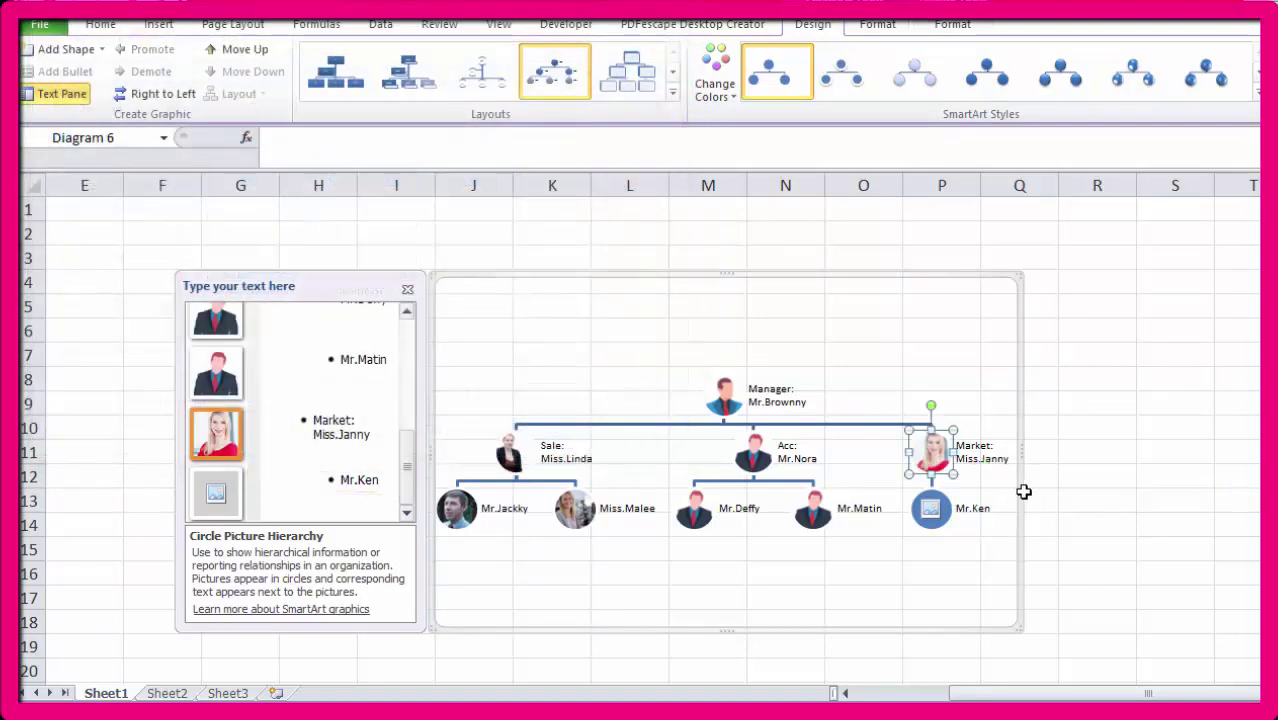
pyautogui.click(938, 510)
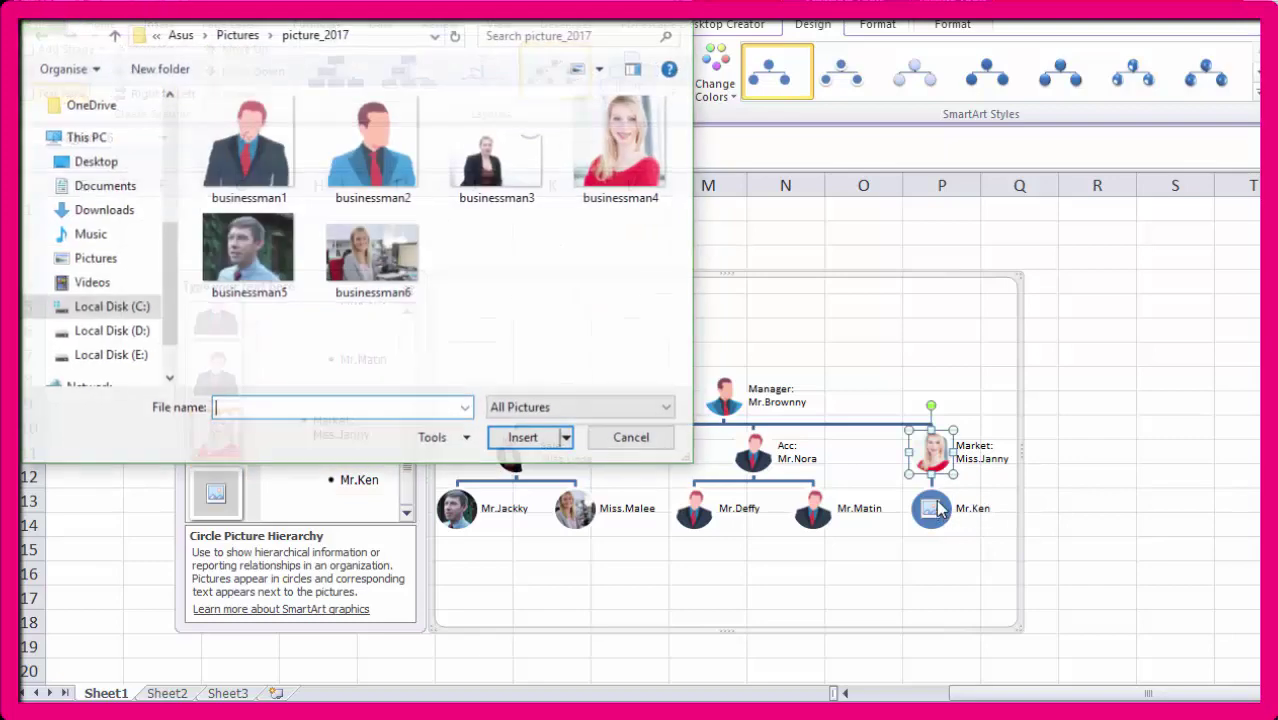
pyautogui.click(270, 132)
pyautogui.click(505, 438)
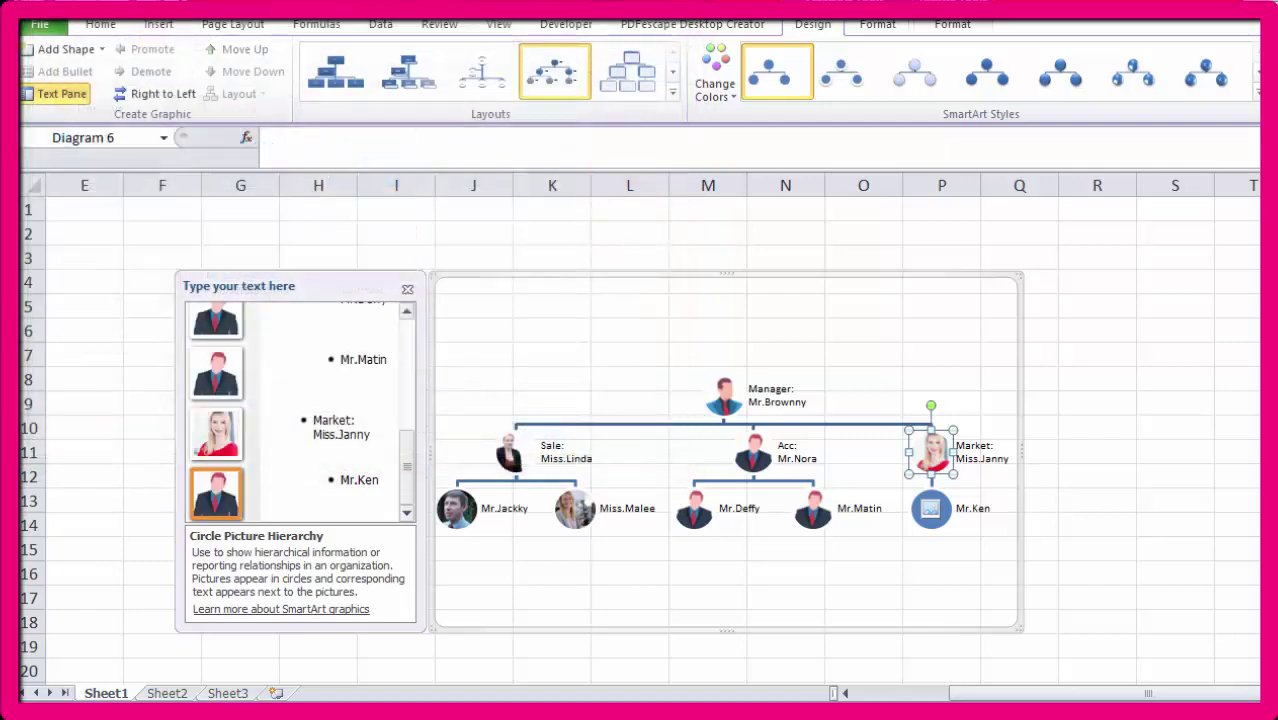
# Step: Close the Text Pane and reselect the org chart
pyautogui.click(1226, 500)
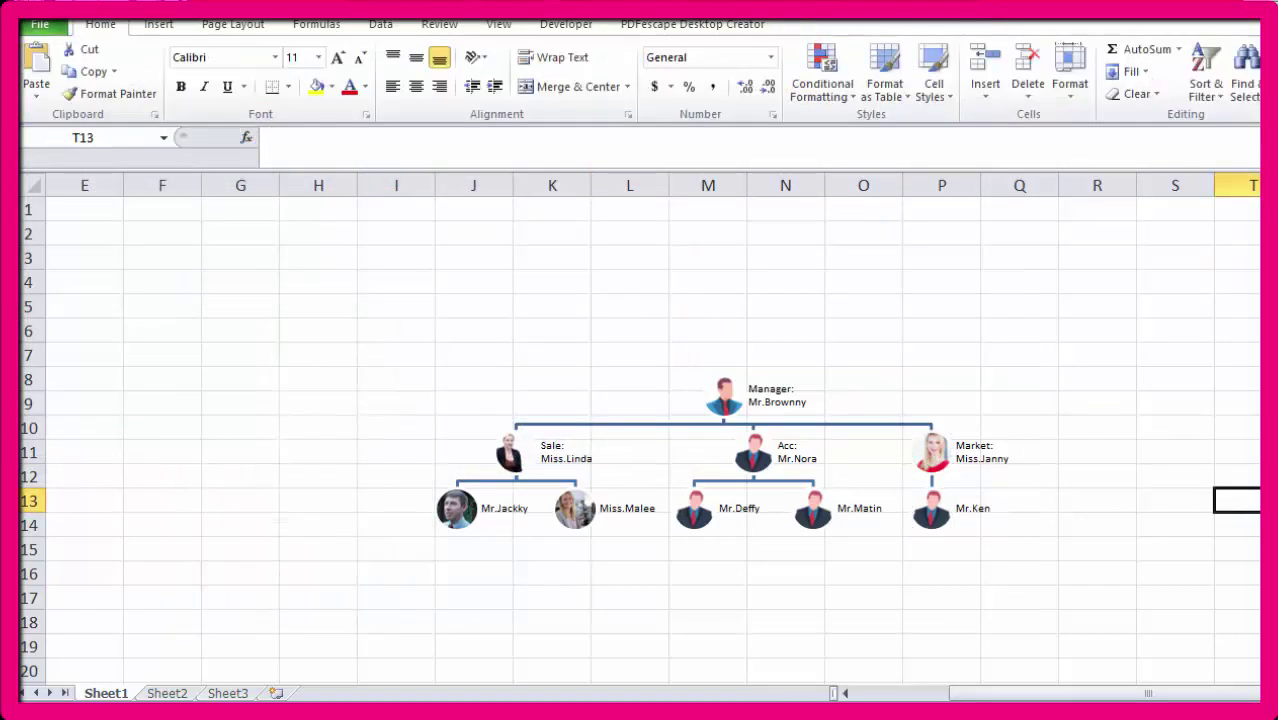
pyautogui.click(1005, 355)
pyautogui.click(731, 97)
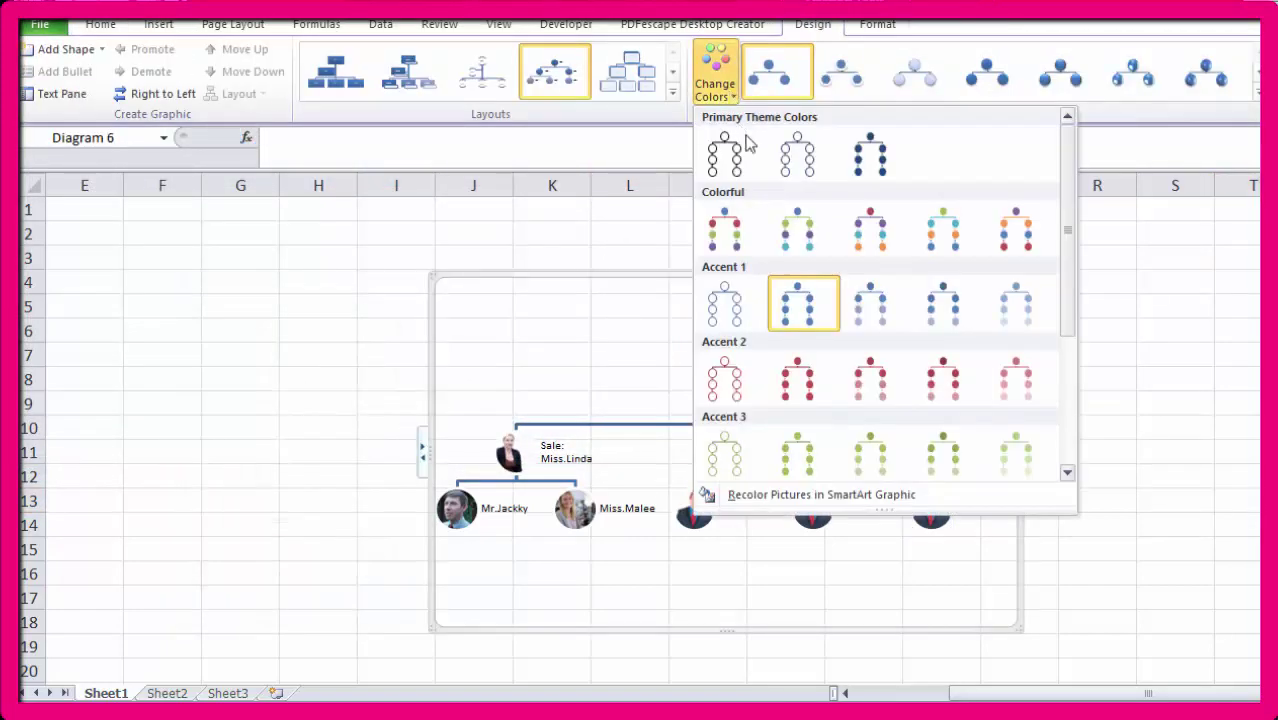
# Step: Recolour the org chart with the last Colorful scheme, giving orange and blue lines
pyautogui.click(807, 160)
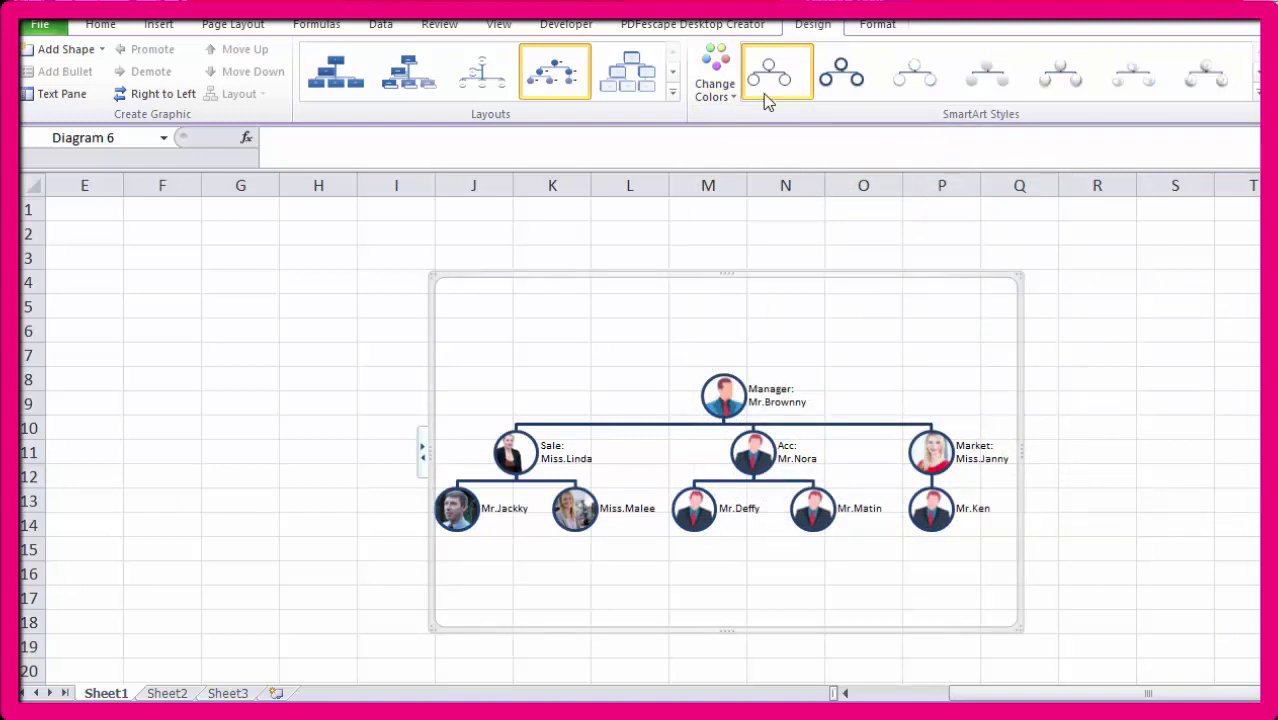
pyautogui.click(716, 80)
pyautogui.click(725, 155)
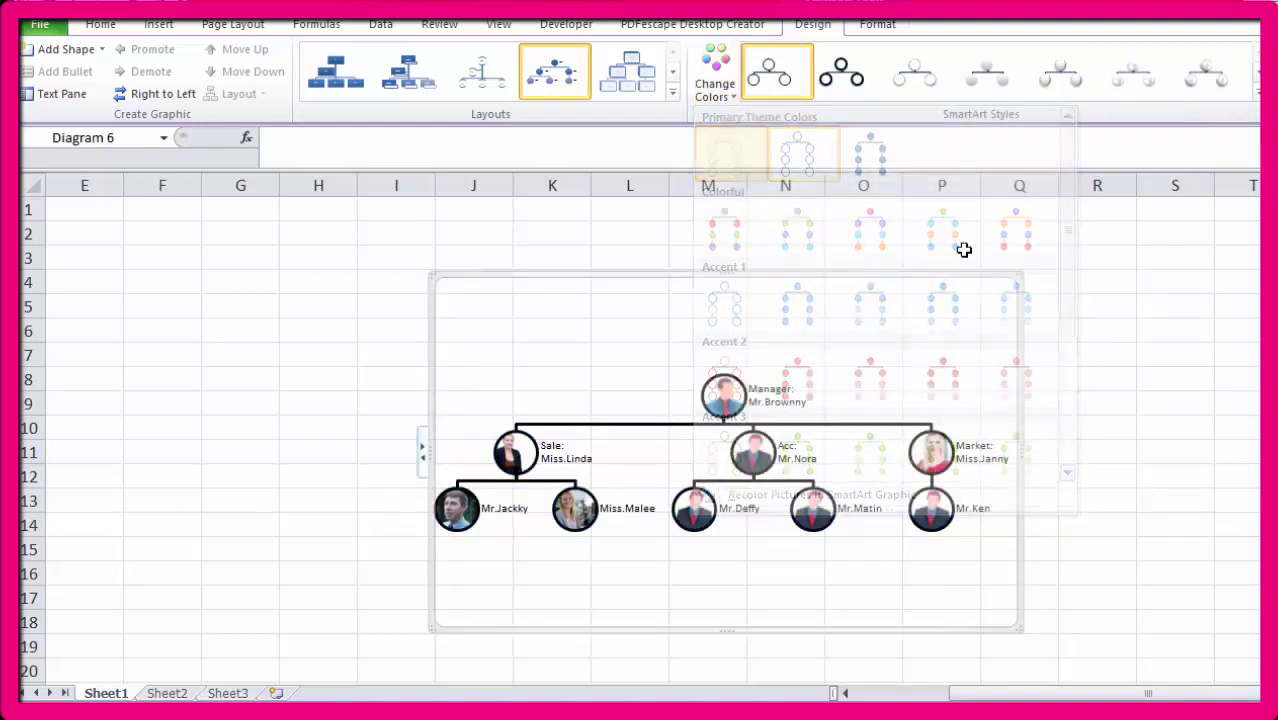
pyautogui.click(715, 80)
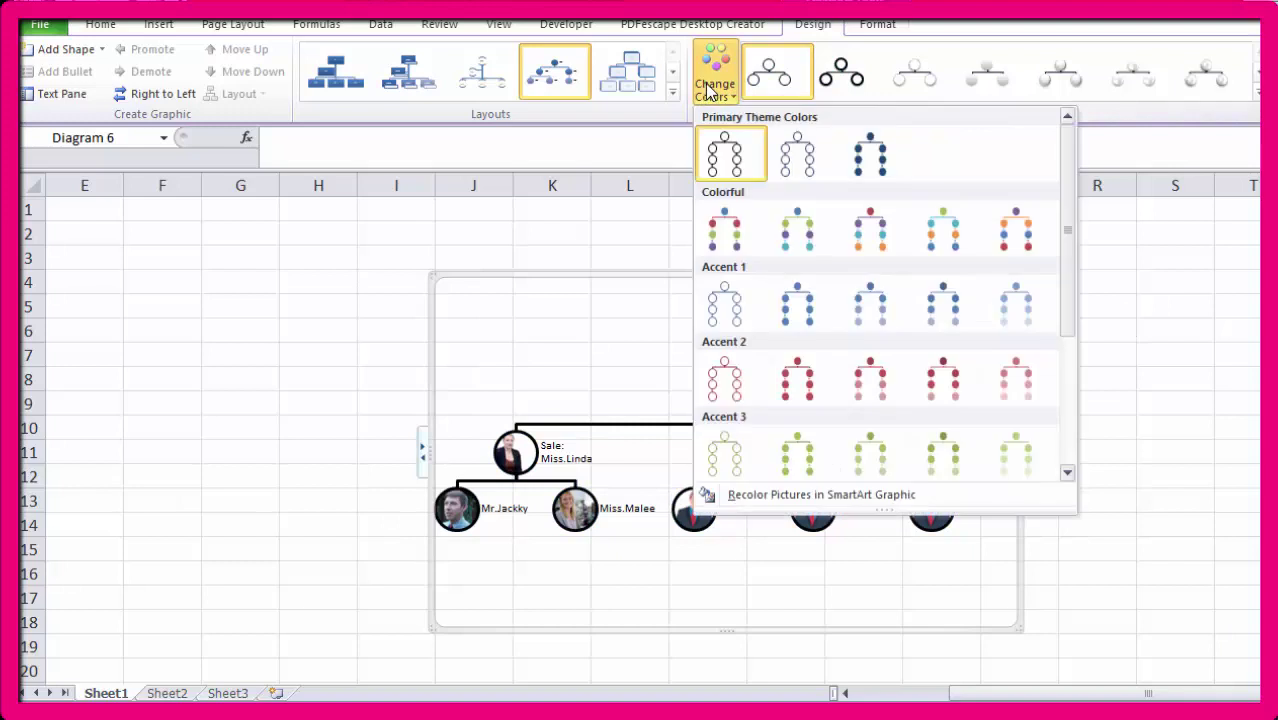
pyautogui.click(1020, 232)
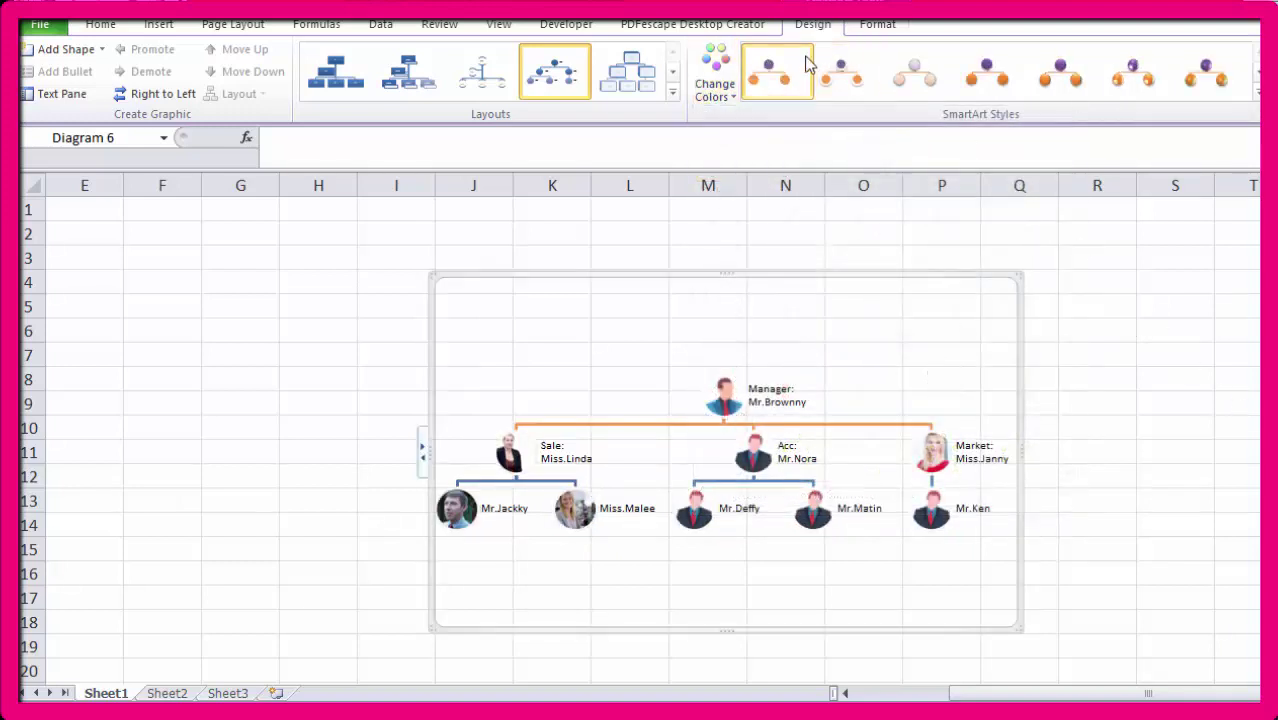
# Step: Apply the Inset SmartArt style to the org chart and review the result
pyautogui.click(866, 86)
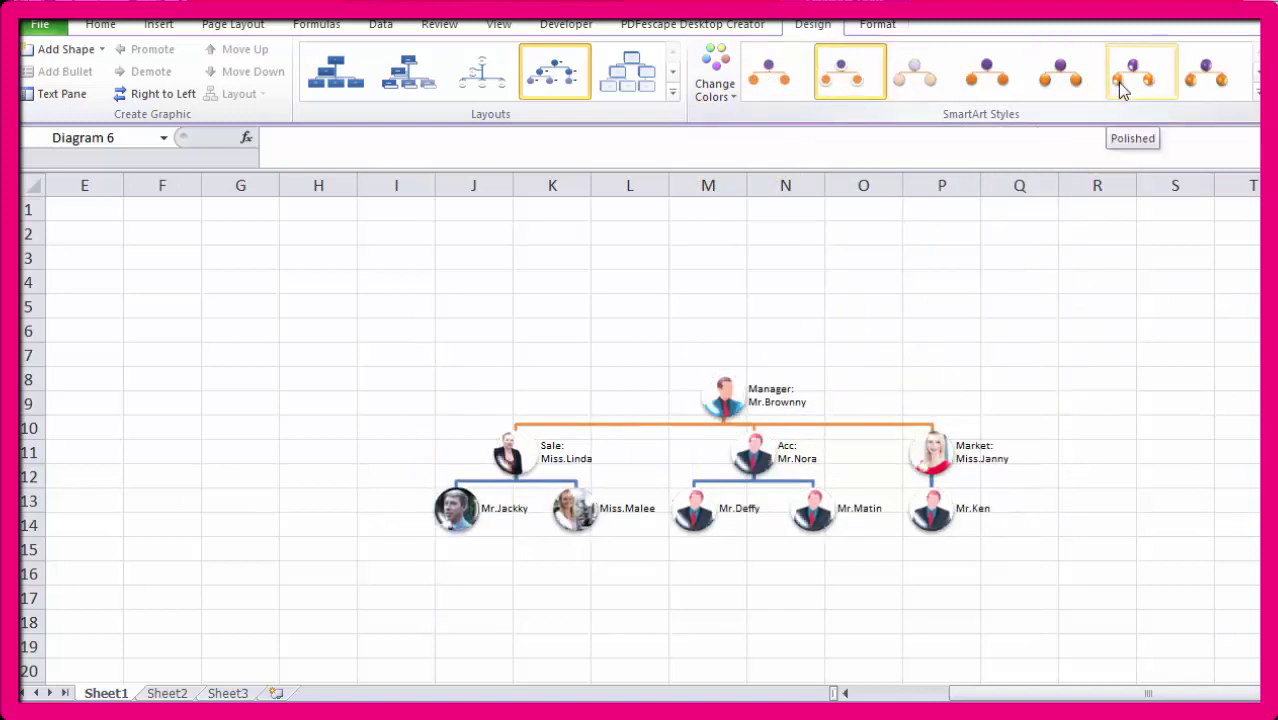
pyautogui.click(1195, 88)
pyautogui.scroll(-1, 1191, 555)
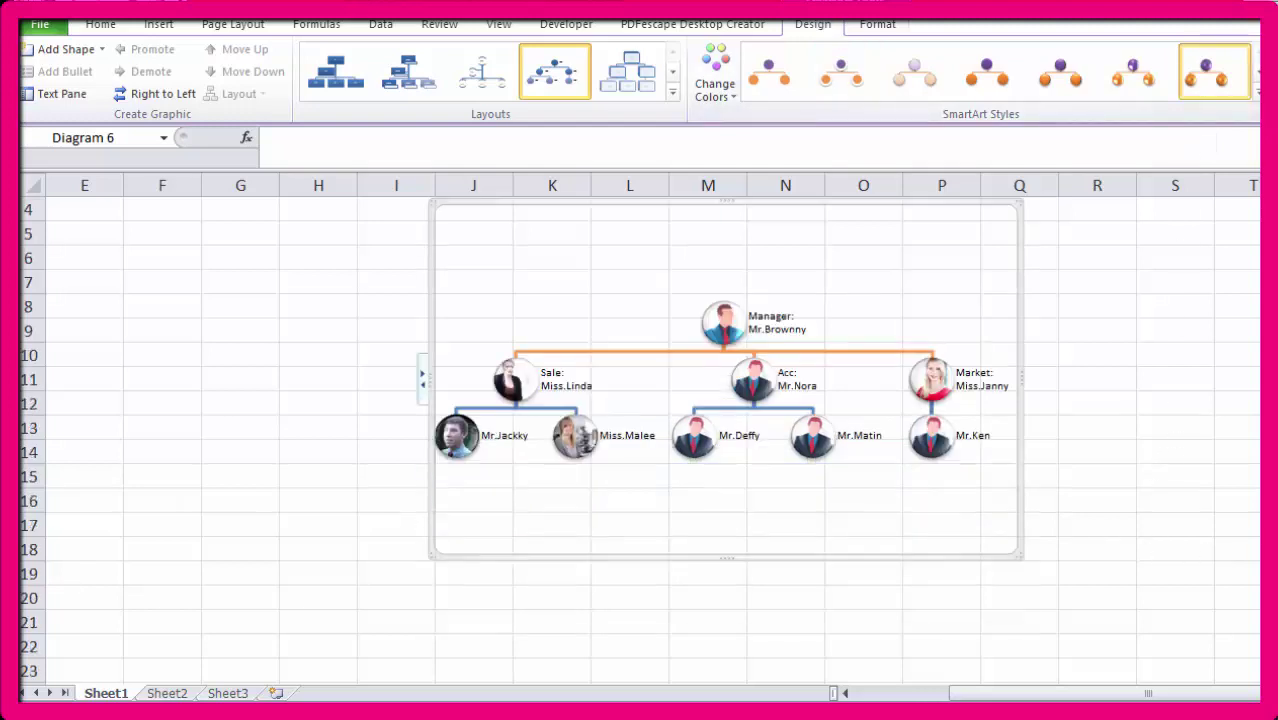
pyautogui.click(1250, 428)
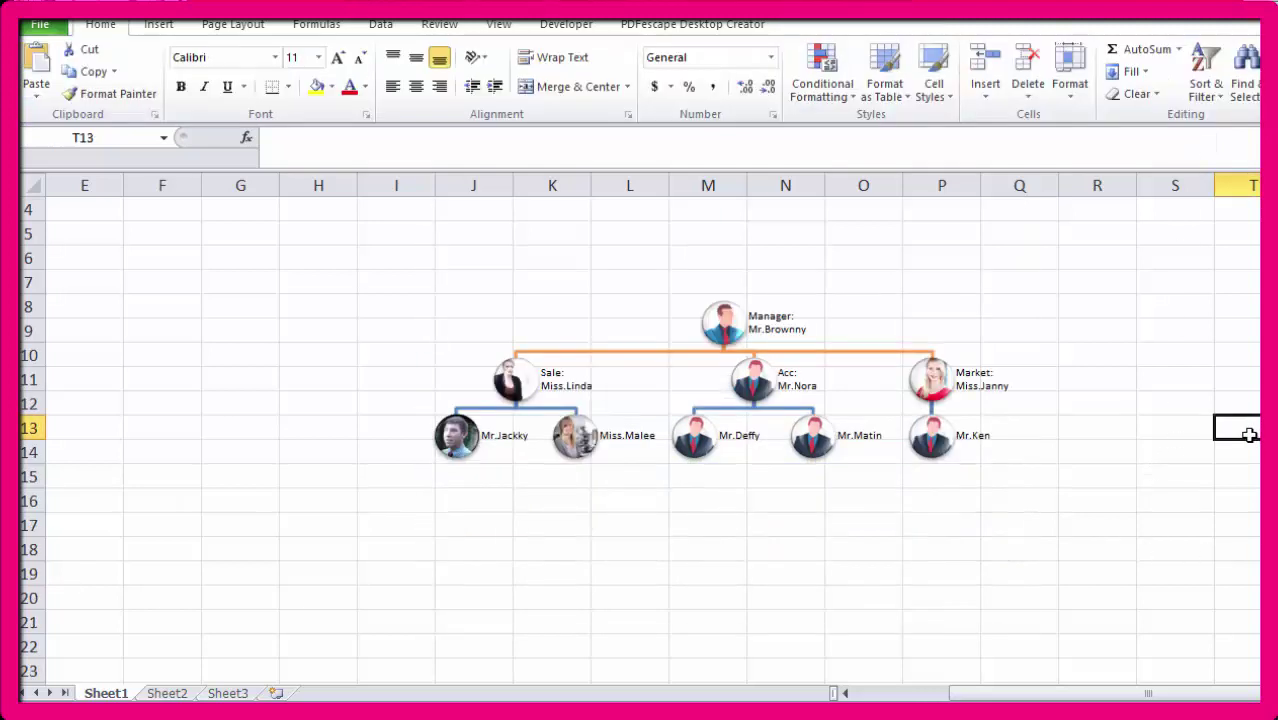
pyautogui.click(711, 403)
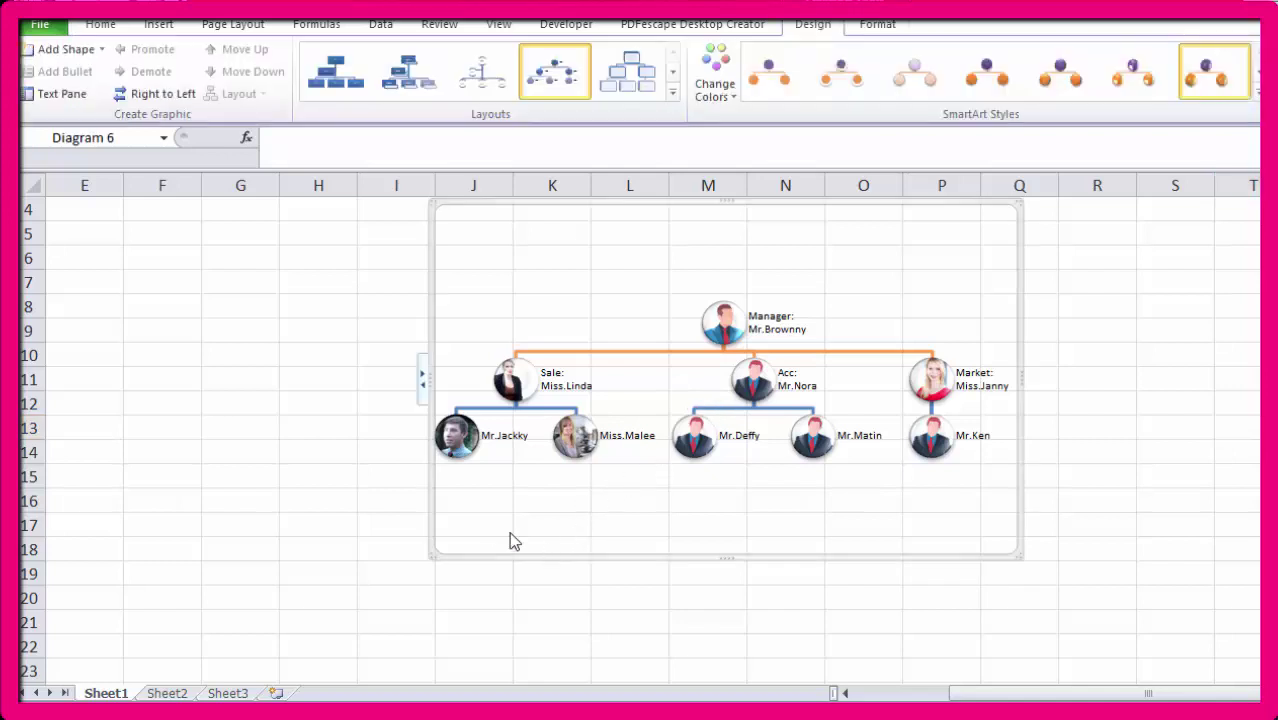
# Step: Increase the label font to 9 pt, move the chart down one row, and widen it rightward
pyautogui.click(108, 26)
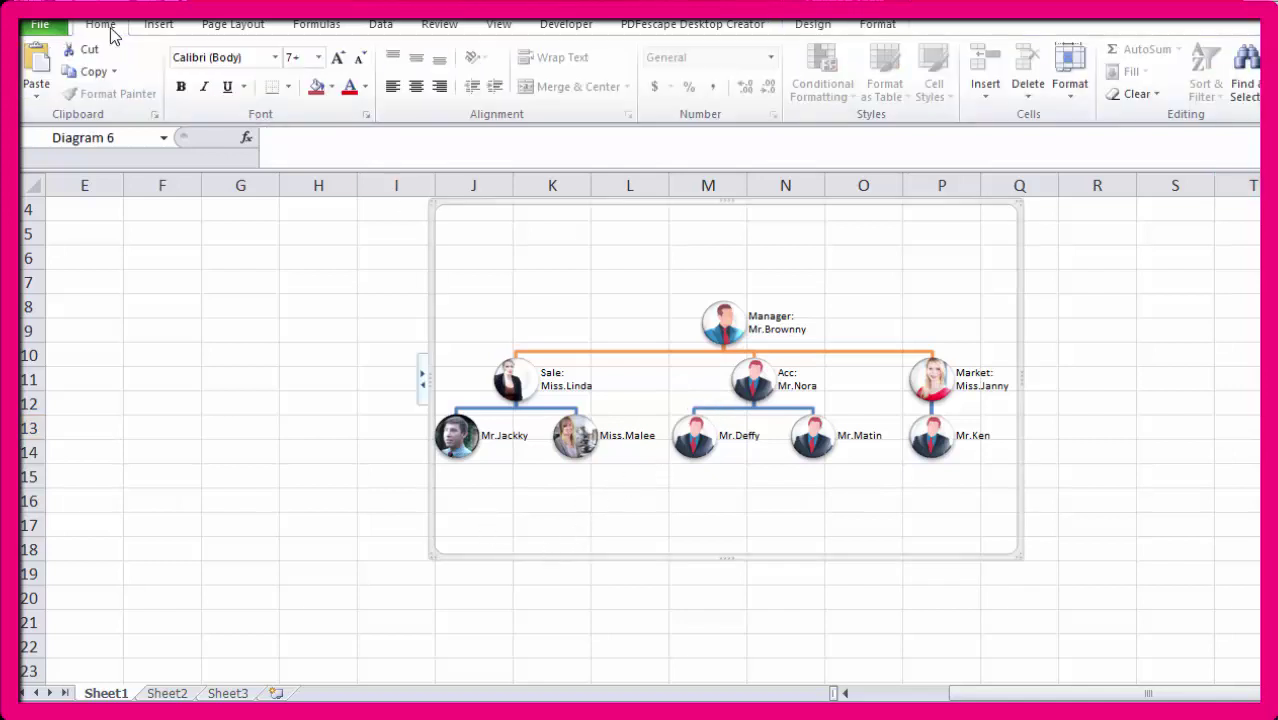
pyautogui.click(338, 61)
pyautogui.click(338, 61)
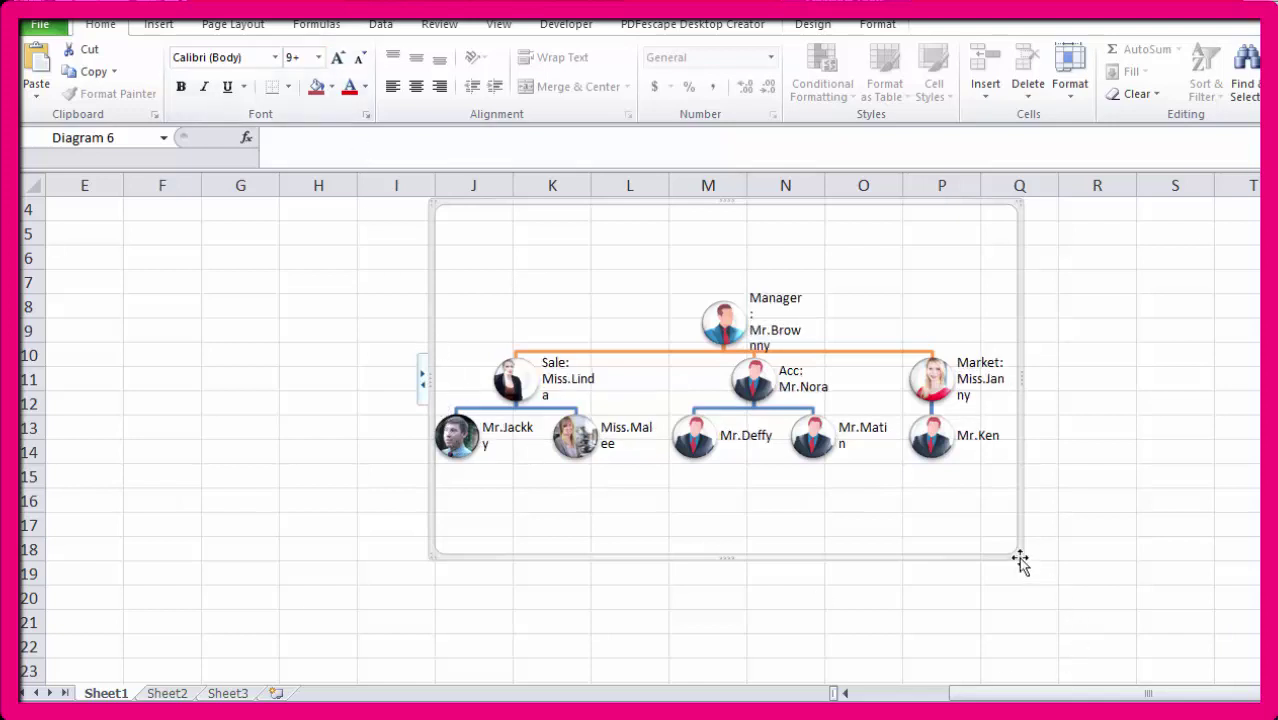
pyautogui.moveTo(1020, 560); pyautogui.dragTo(1020, 578)
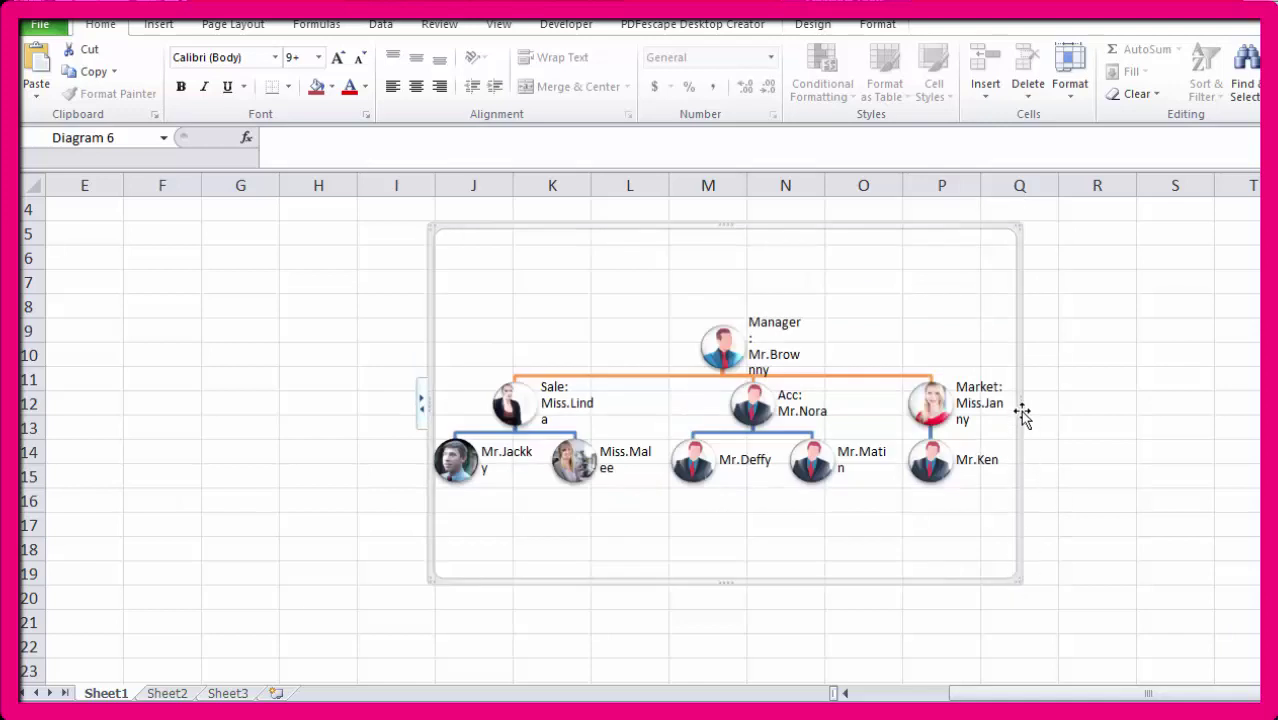
pyautogui.moveTo(1020, 400); pyautogui.dragTo(1108, 397)
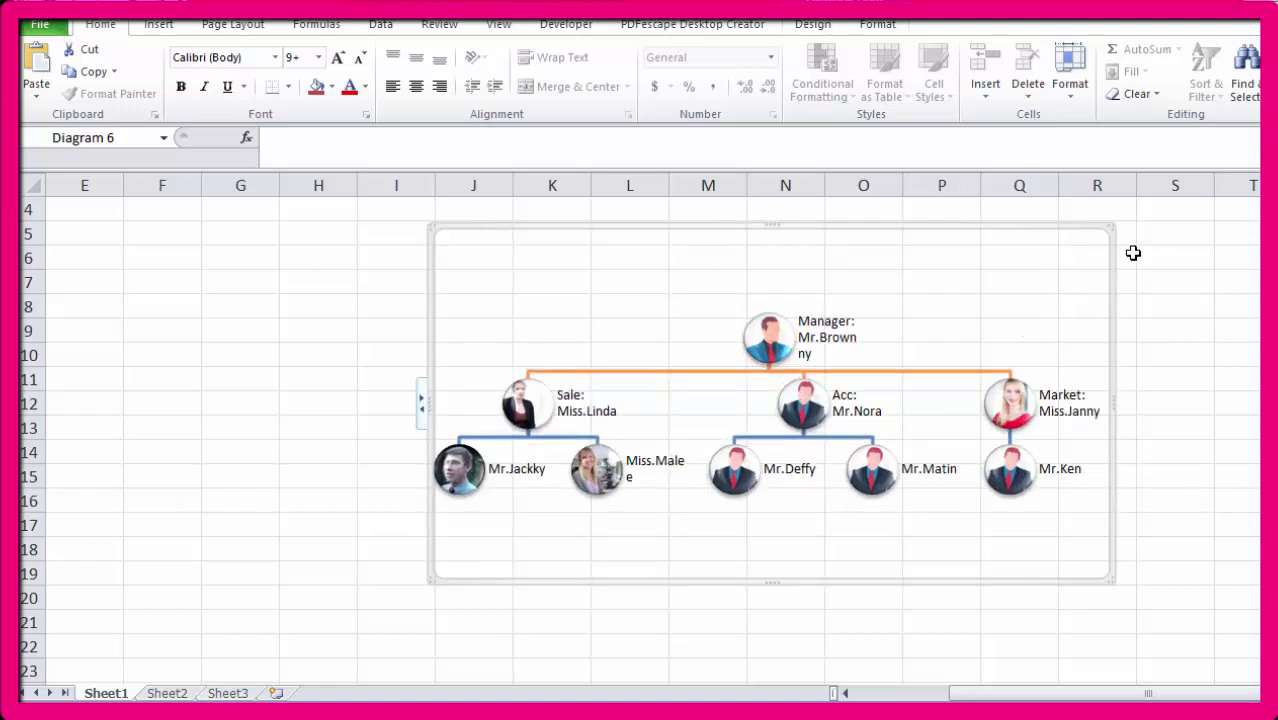
# Step: Widen the org chart further, shift it left to centre across columns H–R, and raise its top edge slightly
pyautogui.moveTo(1110, 228); pyautogui.dragTo(1152, 224)
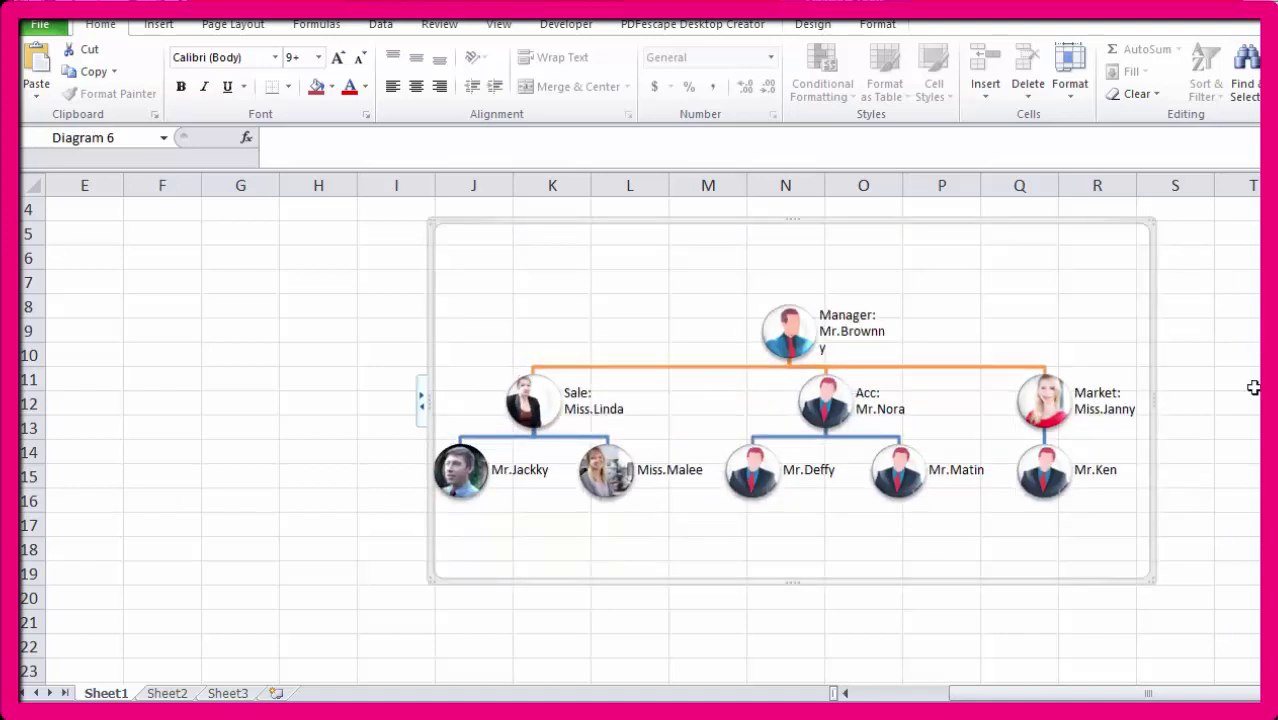
pyautogui.moveTo(1155, 219); pyautogui.dragTo(1199, 215)
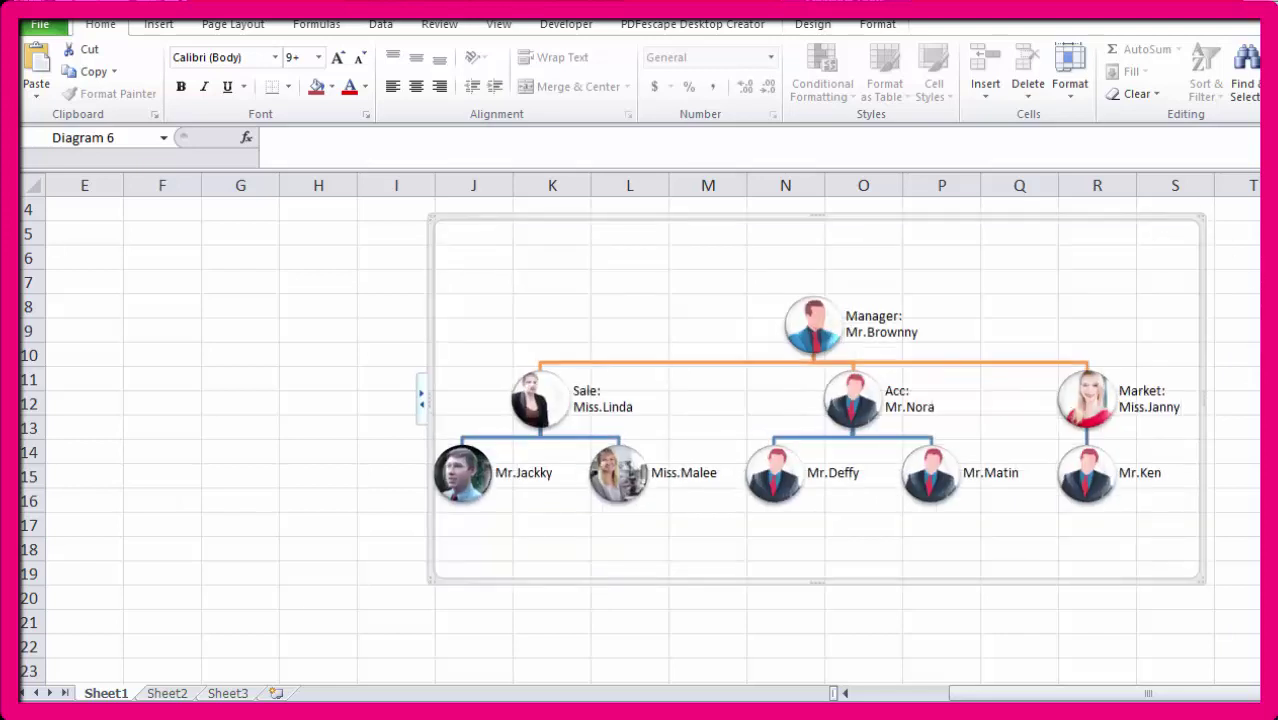
pyautogui.moveTo(868, 214); pyautogui.dragTo(738, 228)
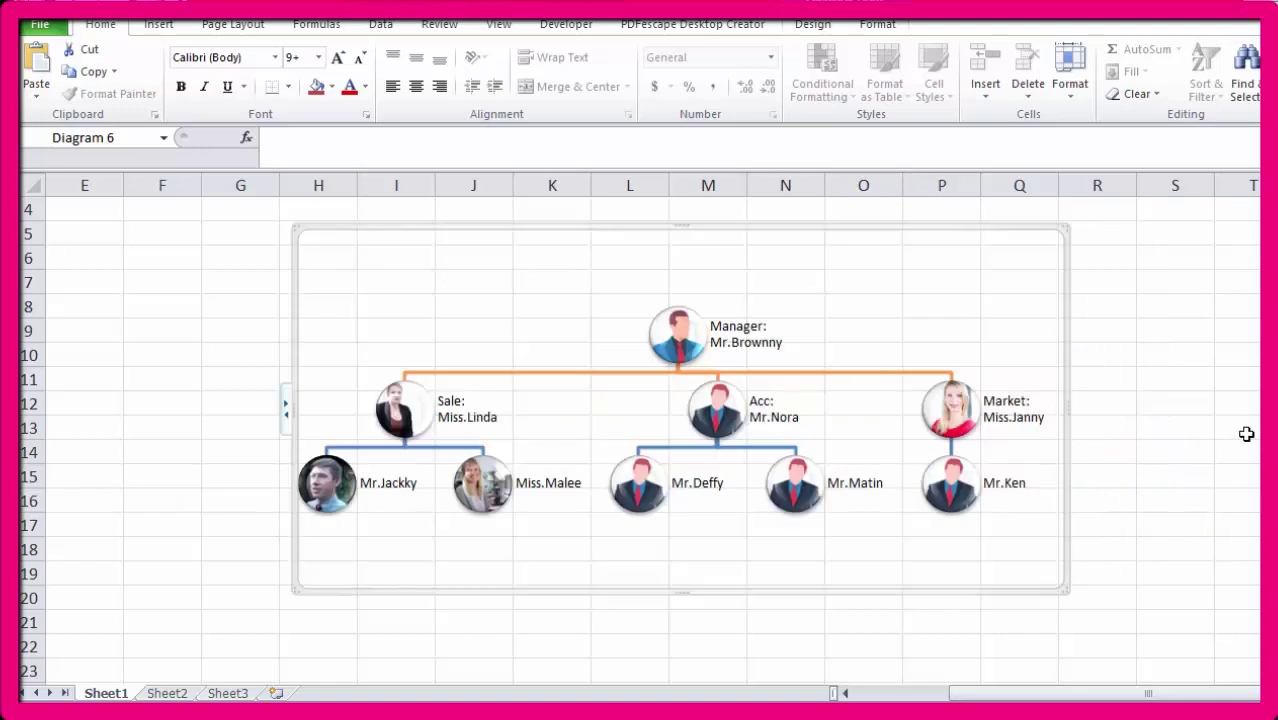
pyautogui.click(1246, 434)
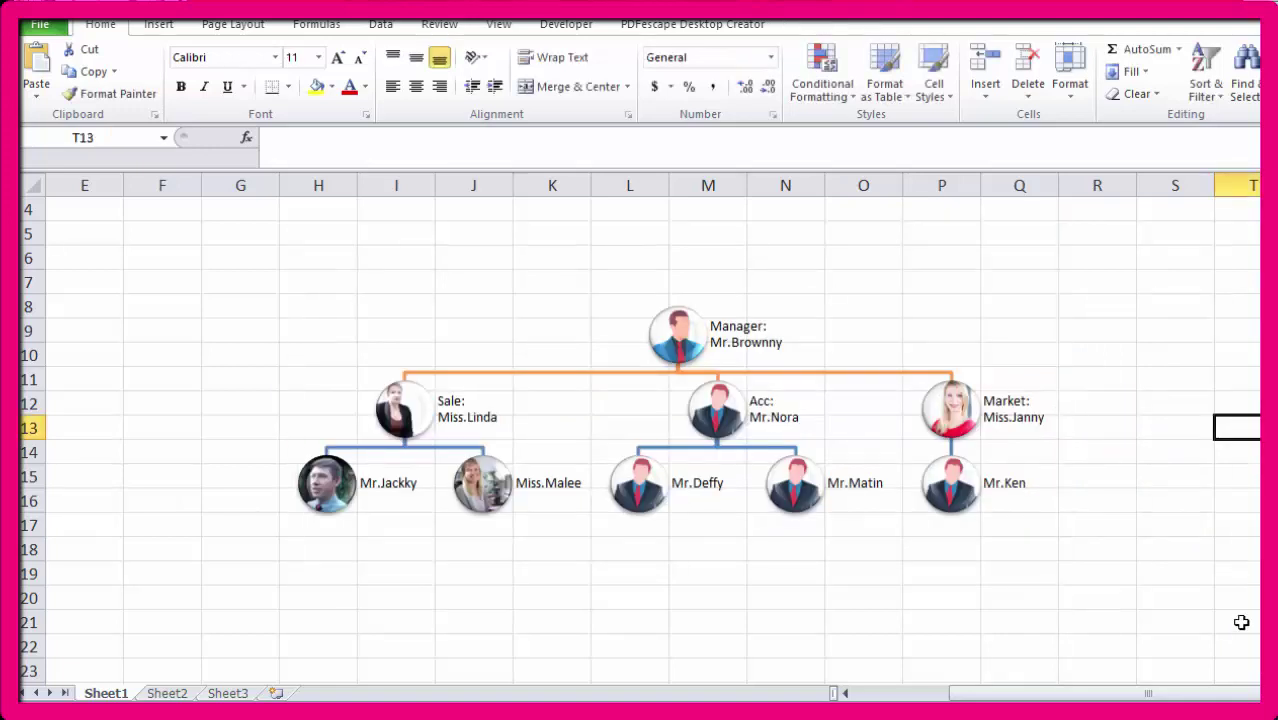
pyautogui.click(722, 295)
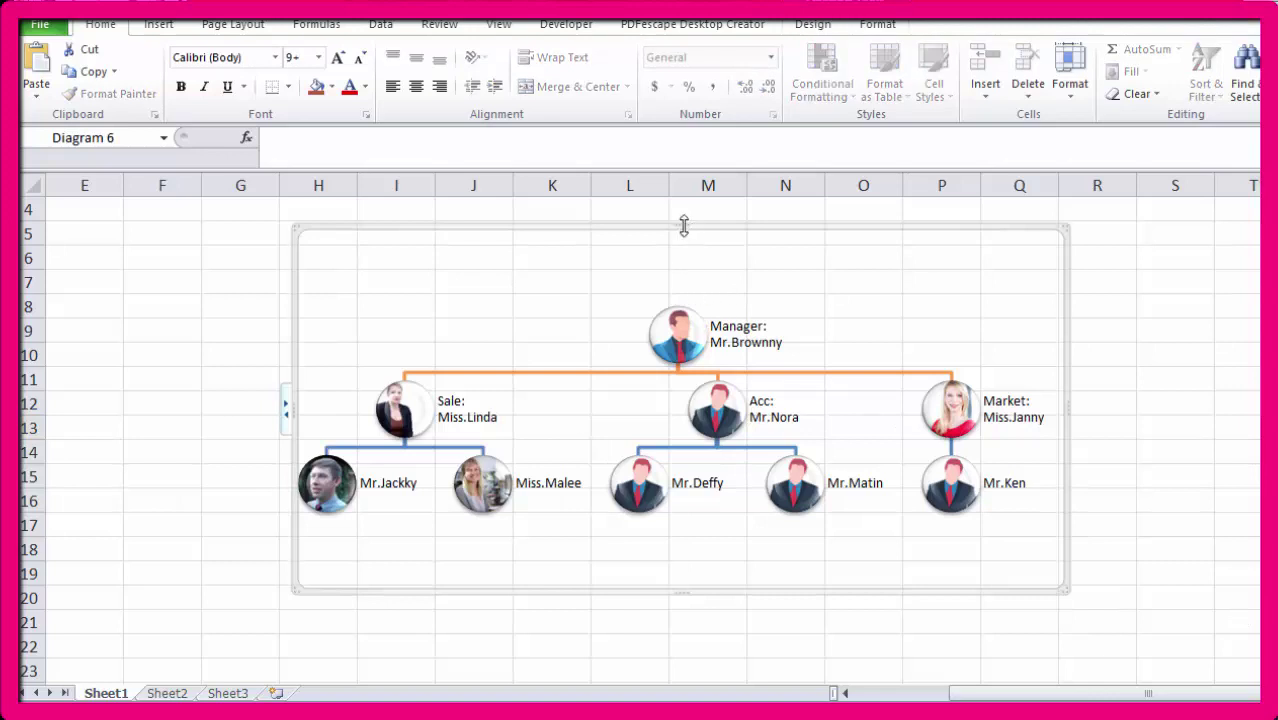
pyautogui.moveTo(684, 224); pyautogui.dragTo(684, 216)
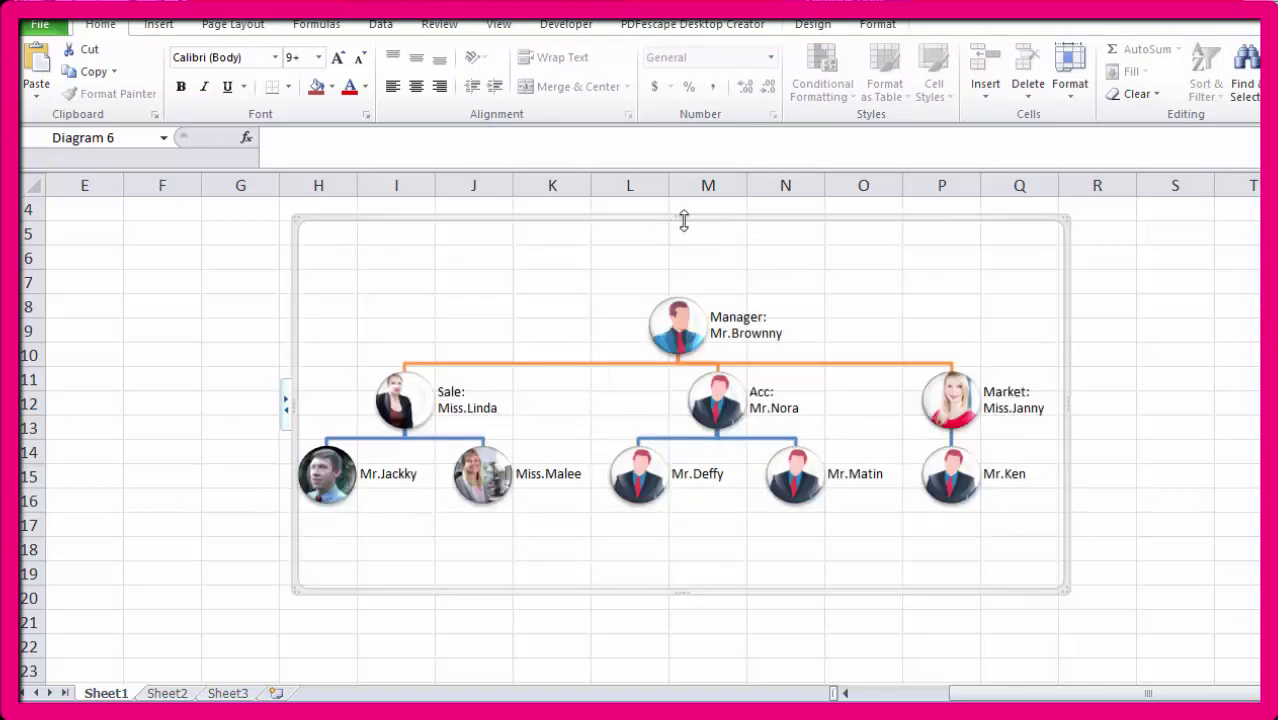
pyautogui.click(1212, 462)
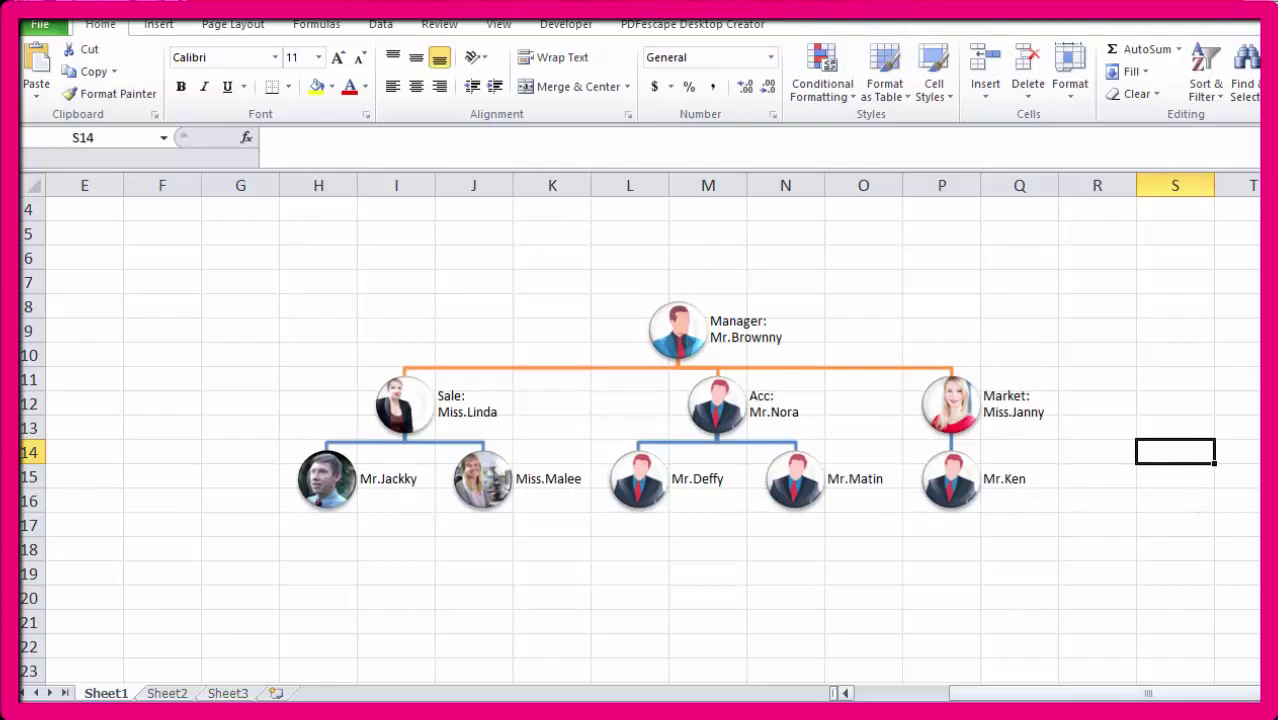